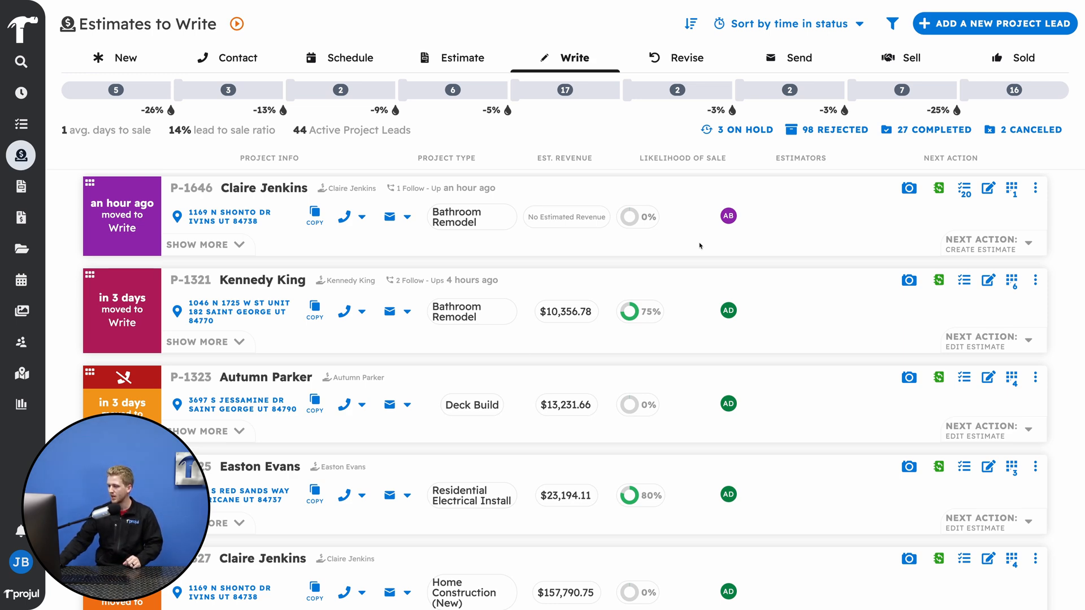
- Create an estimate for the first bathroom remodel lead in the list and apply the Bathroom Remodel estimate template
{"action": "left_click", "coordinate": [1012, 188]}
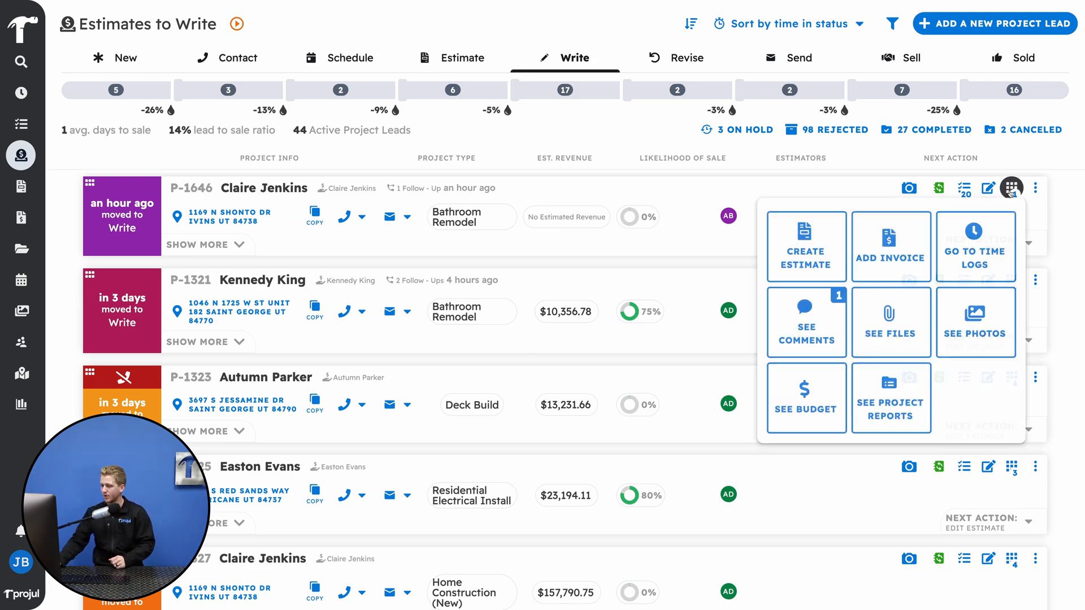
{"action": "left_click", "coordinate": [824, 243]}
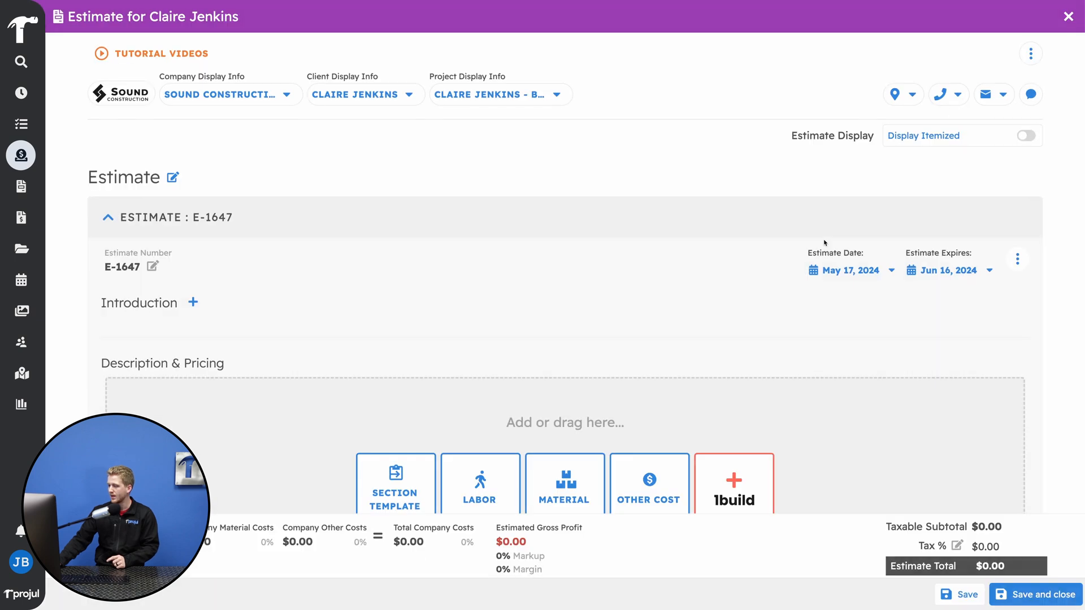
{"action": "left_click", "coordinate": [1036, 54]}
{"action": "left_click", "coordinate": [930, 83]}
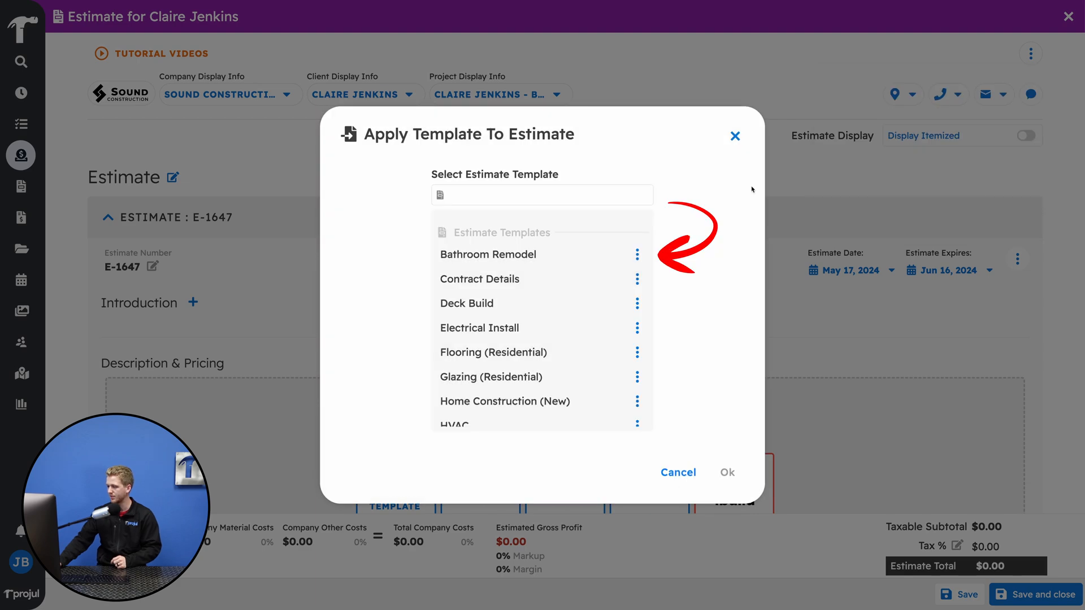
{"action": "left_click", "coordinate": [504, 268]}
{"action": "left_click", "coordinate": [727, 472]}
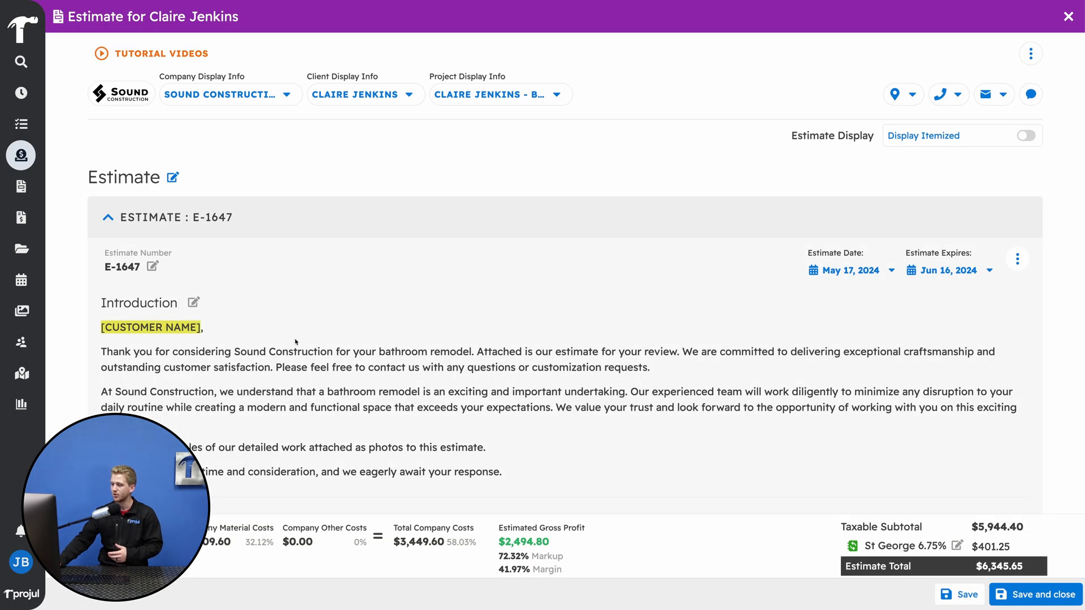
- Replace the [CUSTOMER NAME] placeholder in the estimate's introduction with the customer's title and surname
{"action": "scroll", "coordinate": [295, 342], "scroll_direction": "down", "scroll_amount": 3}
{"action": "left_click", "coordinate": [193, 170]}
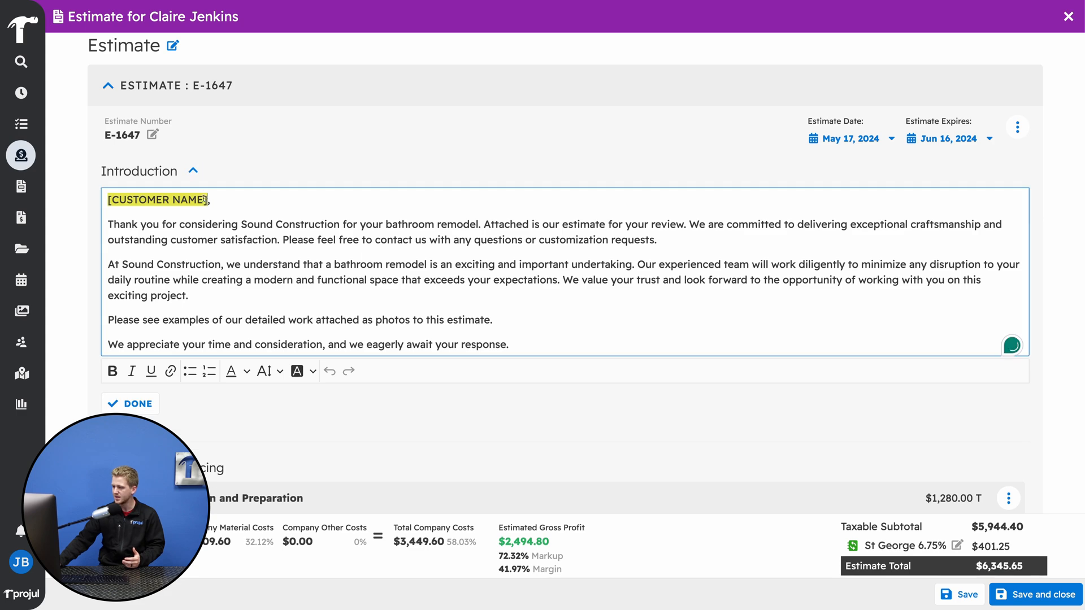
{"action": "left_click_drag", "start_coordinate": [205, 200], "coordinate": [108, 200]}
{"action": "type", "text": "Mrs. Jenki"}
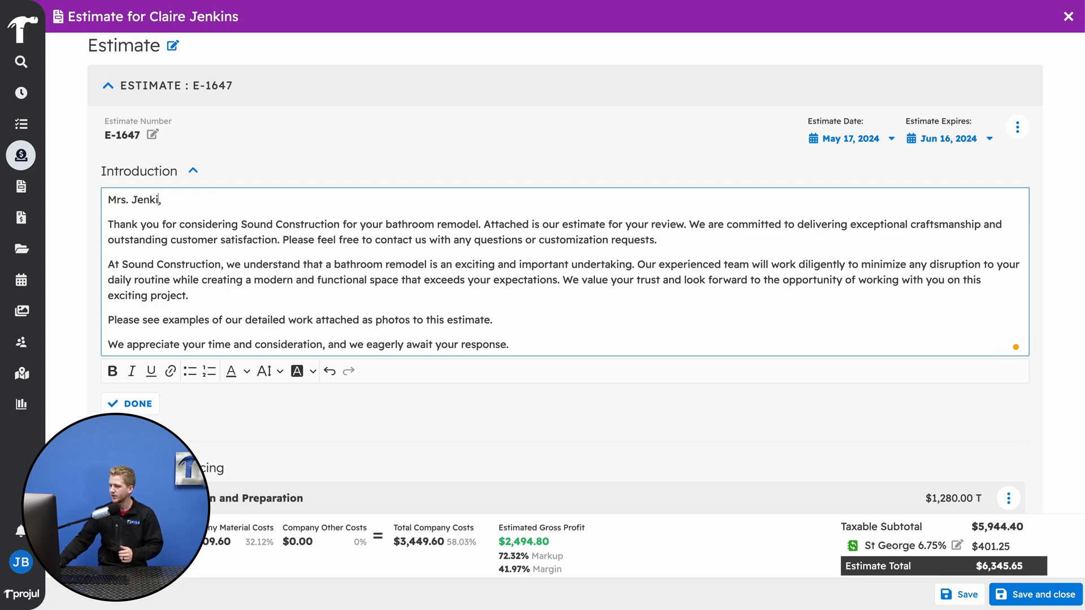
{"action": "type", "text": "ns"}
{"action": "left_click", "coordinate": [126, 404]}
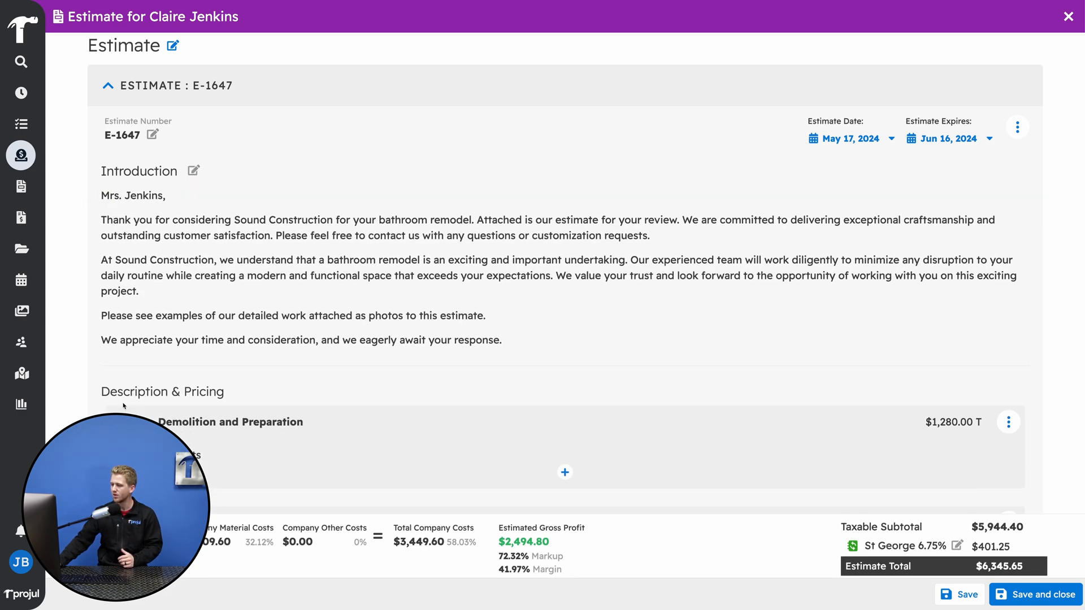
- Insert the Cabinetry And Storage section template below the Painting section of the estimate
{"action": "scroll", "coordinate": [124, 407], "scroll_direction": "down", "scroll_amount": 3}
{"action": "scroll", "coordinate": [124, 406], "scroll_direction": "down", "scroll_amount": 9}
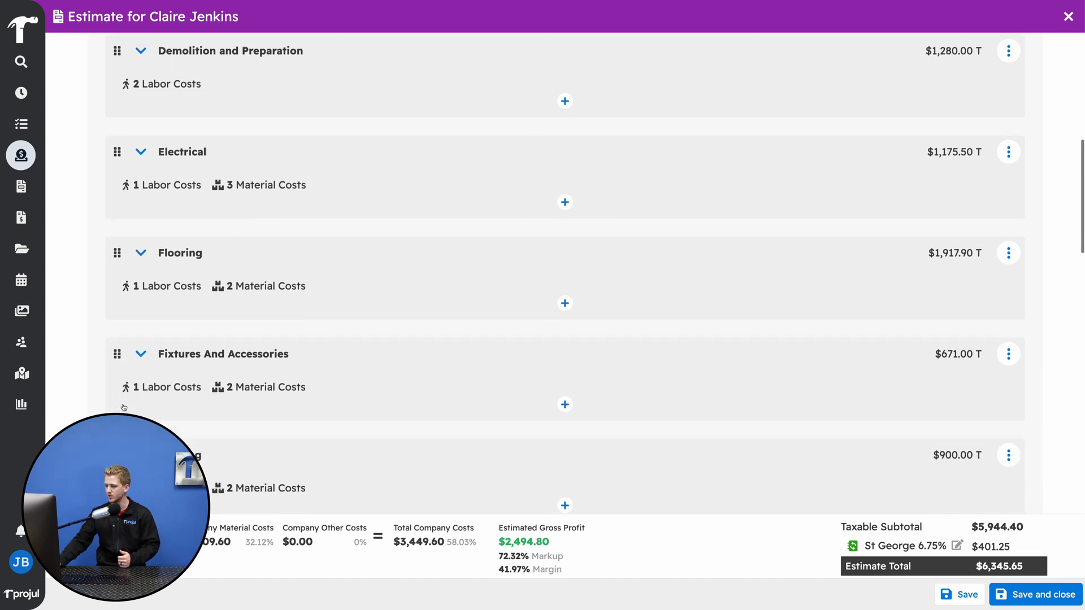
{"action": "scroll", "coordinate": [124, 407], "scroll_direction": "down", "scroll_amount": 2}
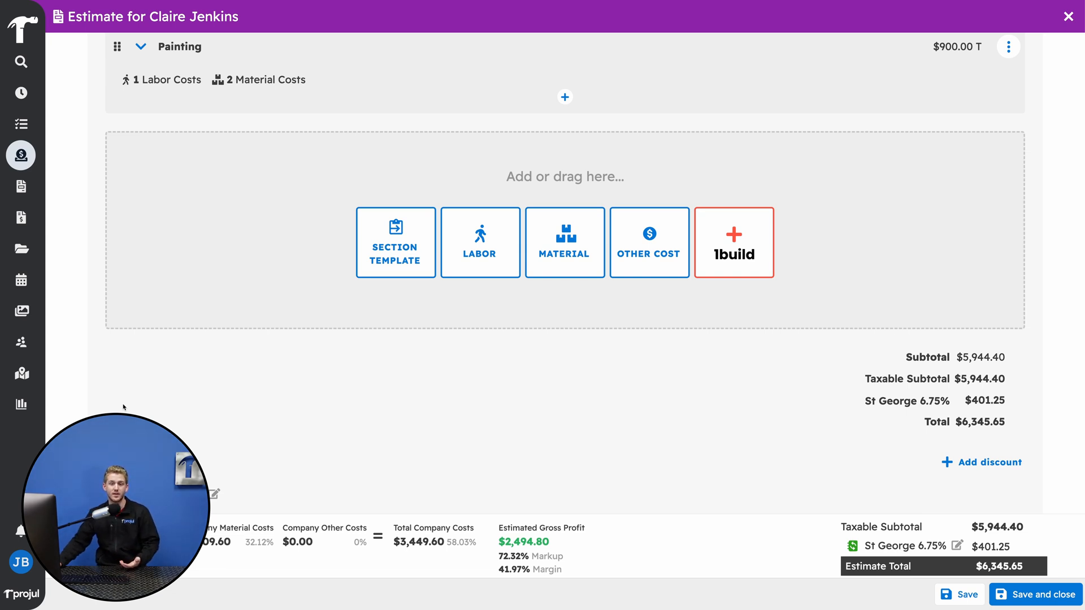
{"action": "left_click", "coordinate": [379, 263]}
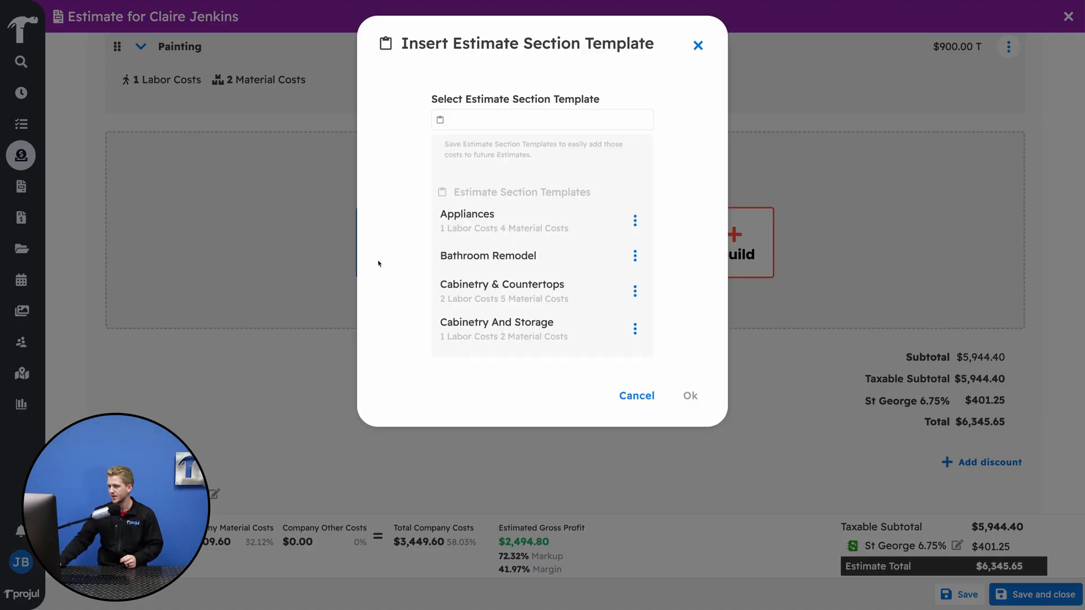
{"action": "left_click", "coordinate": [460, 125]}
{"action": "type", "text": "cab"}
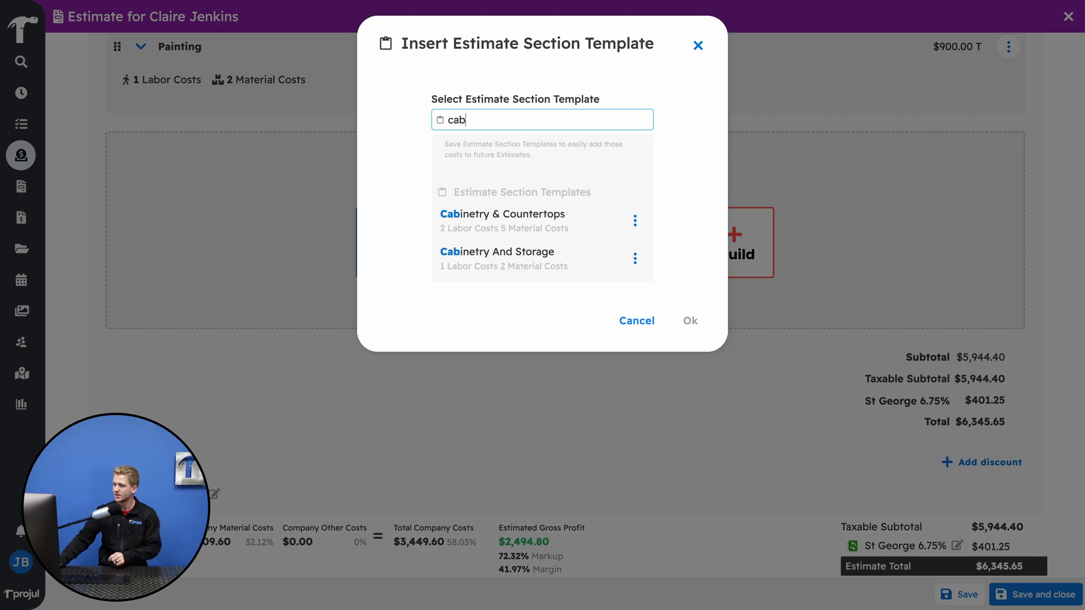
{"action": "left_click", "coordinate": [503, 260]}
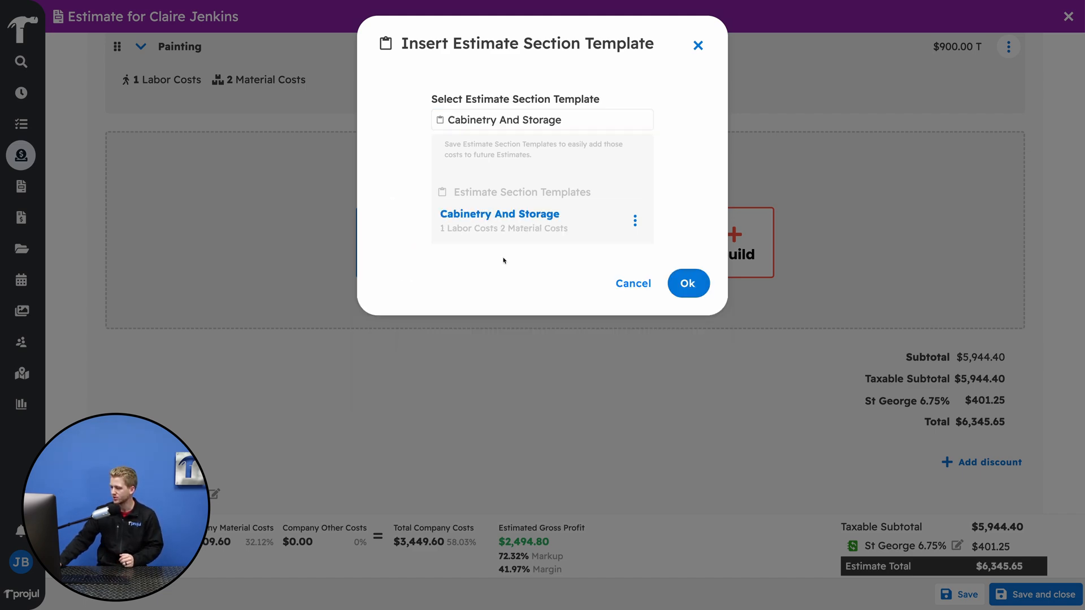
{"action": "left_click", "coordinate": [685, 286]}
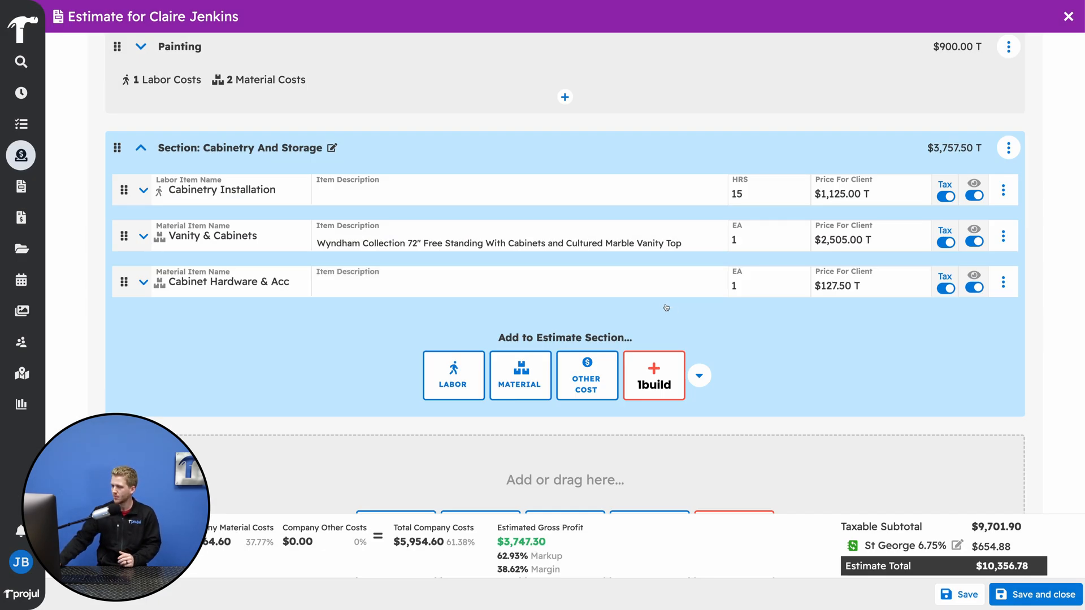
- Add the Under-Cabinet Lights material item to the Cabinetry And Storage section
{"action": "scroll", "coordinate": [709, 328], "scroll_direction": "down", "scroll_amount": 1}
{"action": "scroll", "coordinate": [732, 320], "scroll_direction": "down", "scroll_amount": 1}
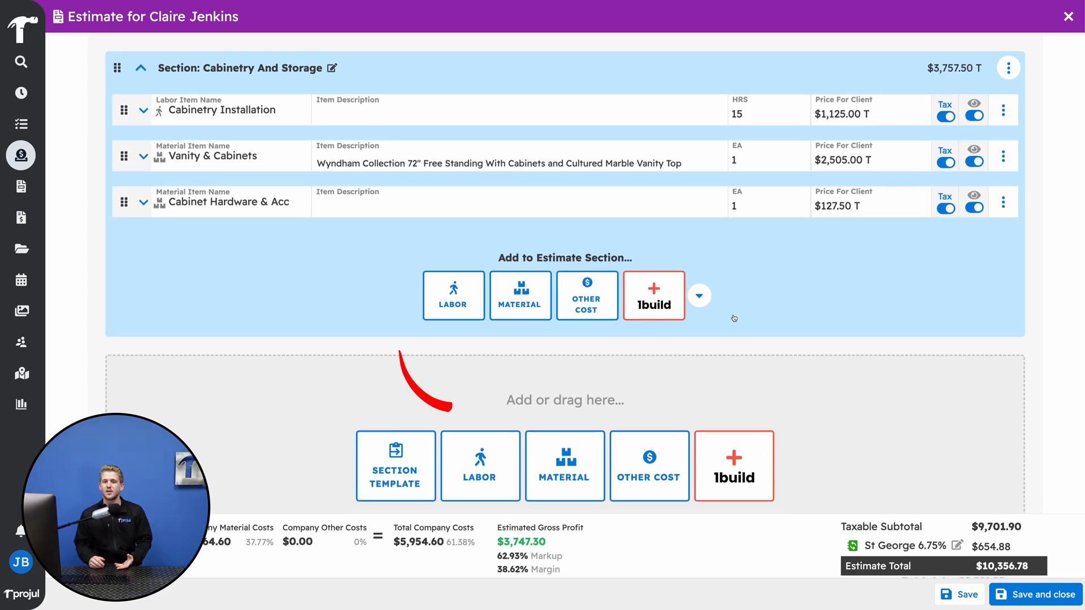
{"action": "left_click", "coordinate": [537, 303]}
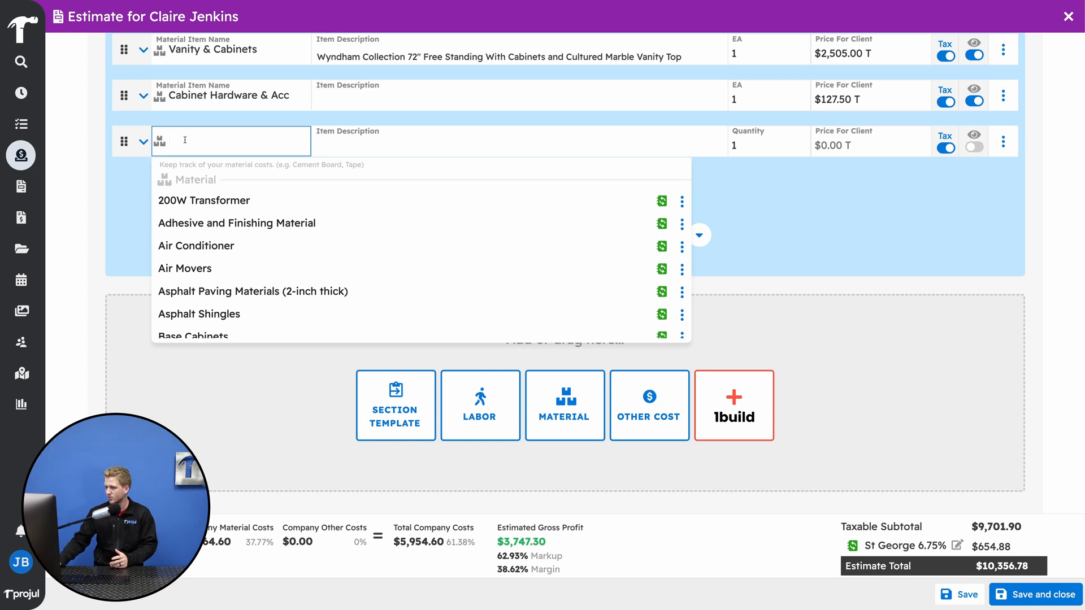
{"action": "type", "text": "under"}
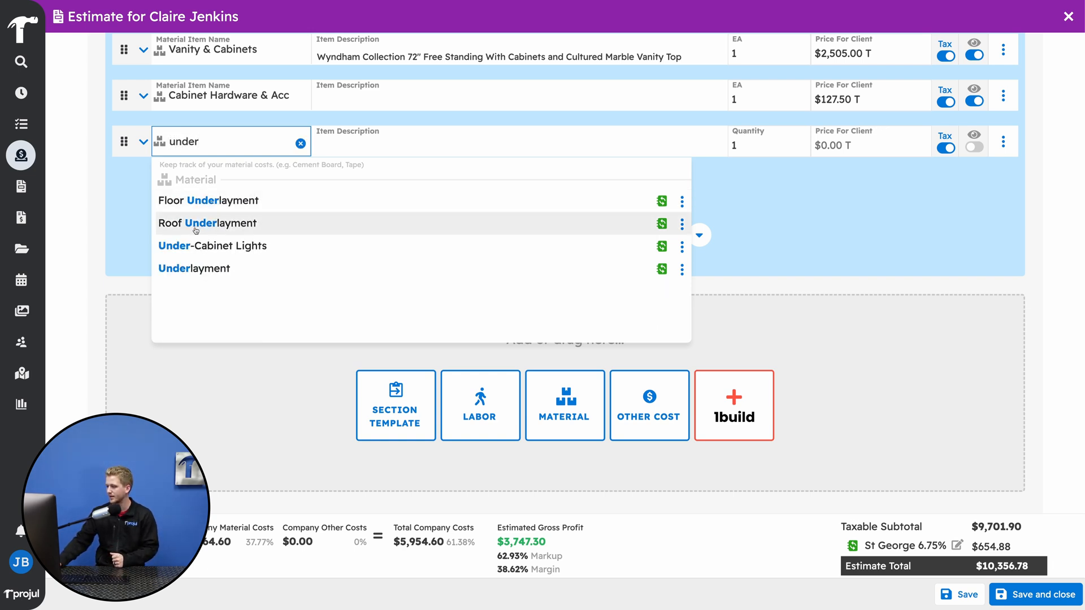
{"action": "left_click", "coordinate": [196, 247]}
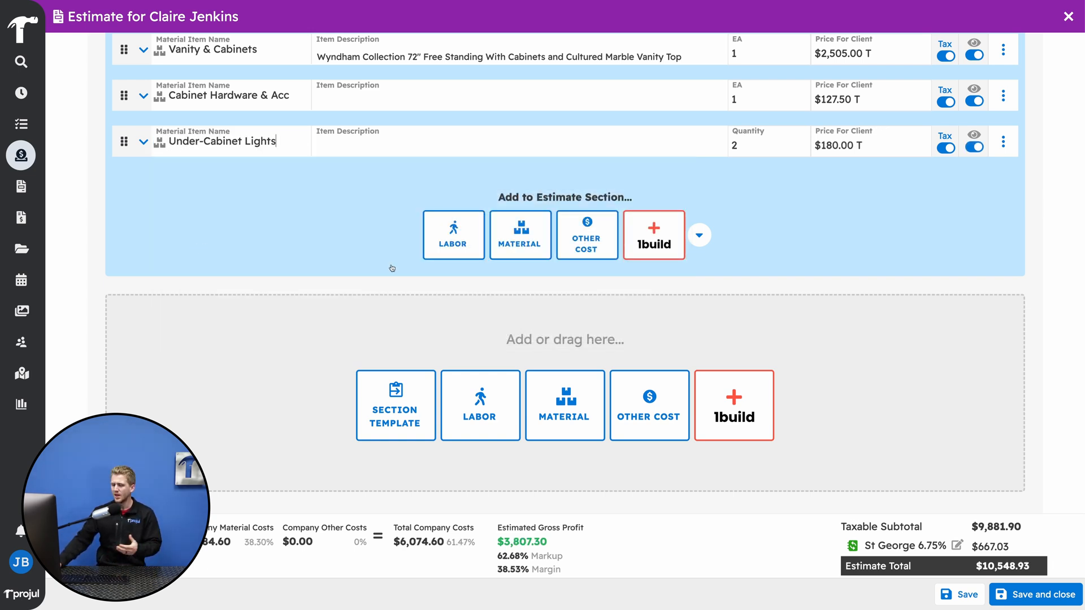
- Save the estimate and review it in the client preview
{"action": "scroll", "coordinate": [927, 390], "scroll_direction": "down", "scroll_amount": 5}
{"action": "scroll", "coordinate": [925, 390], "scroll_direction": "down", "scroll_amount": 15}
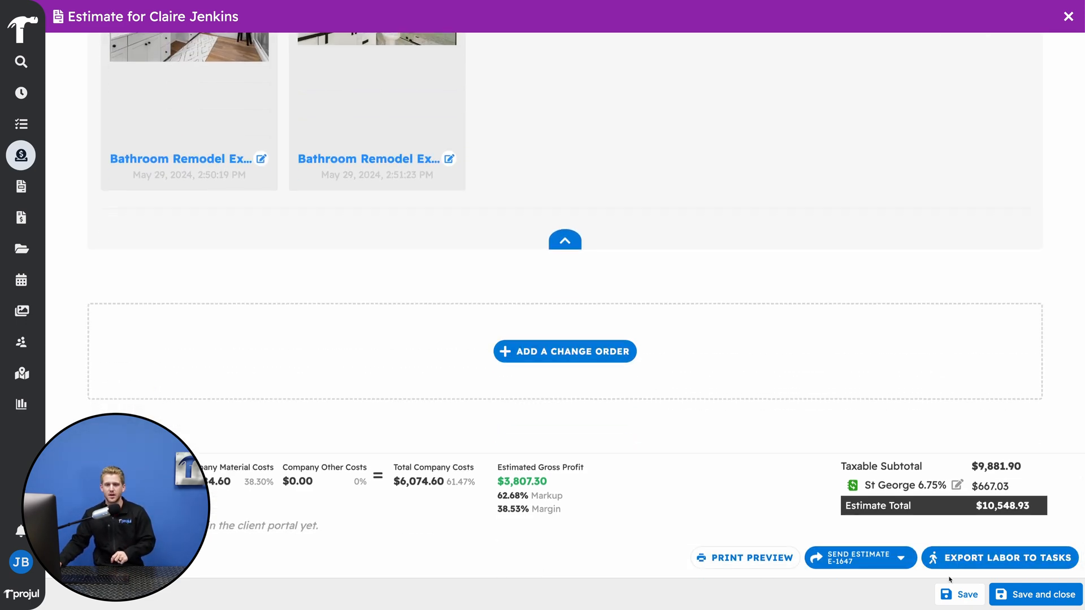
{"action": "left_click", "coordinate": [960, 595]}
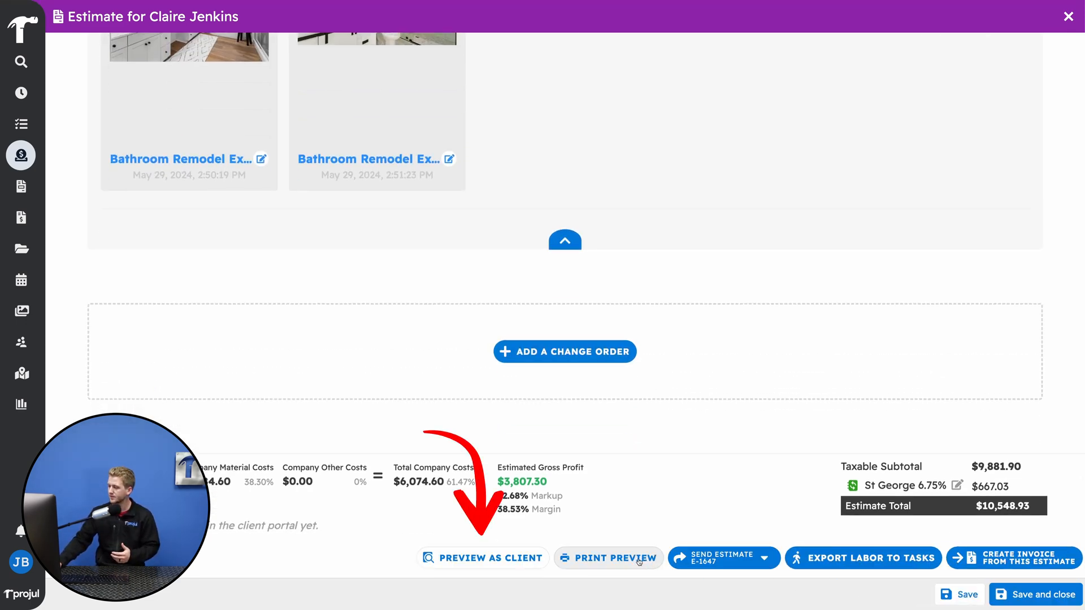
{"action": "left_click", "coordinate": [530, 560]}
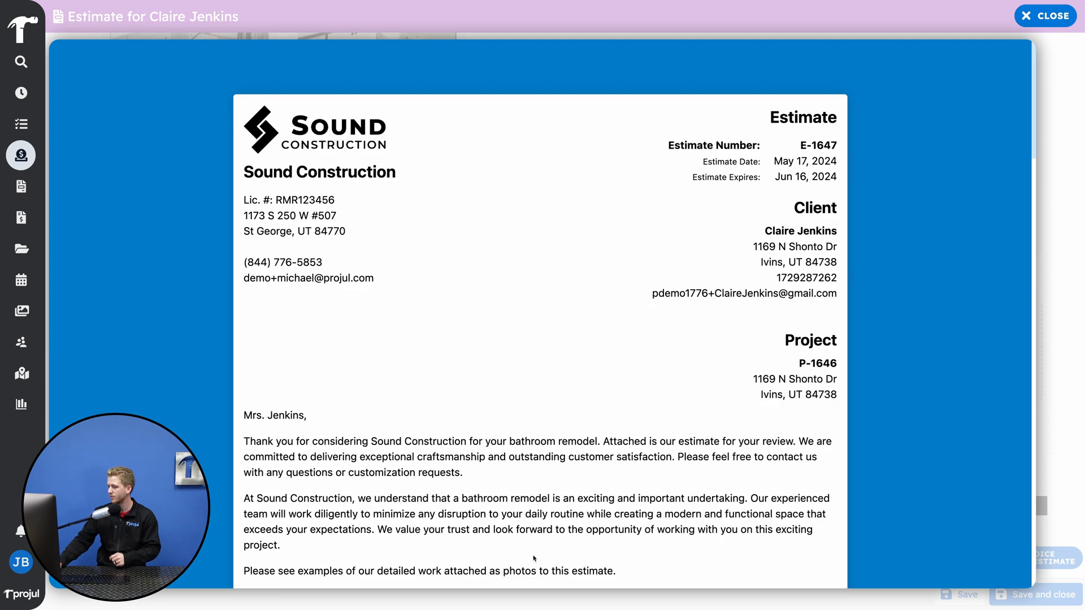
{"action": "scroll", "coordinate": [534, 558], "scroll_direction": "down", "scroll_amount": 5}
{"action": "scroll", "coordinate": [534, 559], "scroll_direction": "down", "scroll_amount": 7}
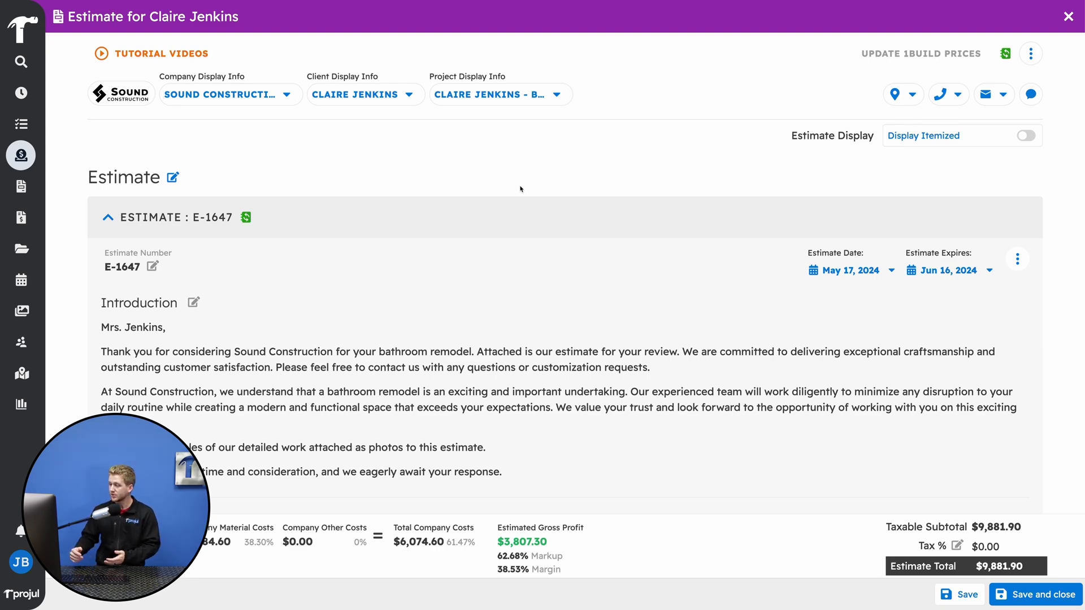
- Review the whole estimate, from the introduction through the description and pricing sections to the contract details
{"action": "scroll", "coordinate": [520, 189], "scroll_direction": "down", "scroll_amount": 4}
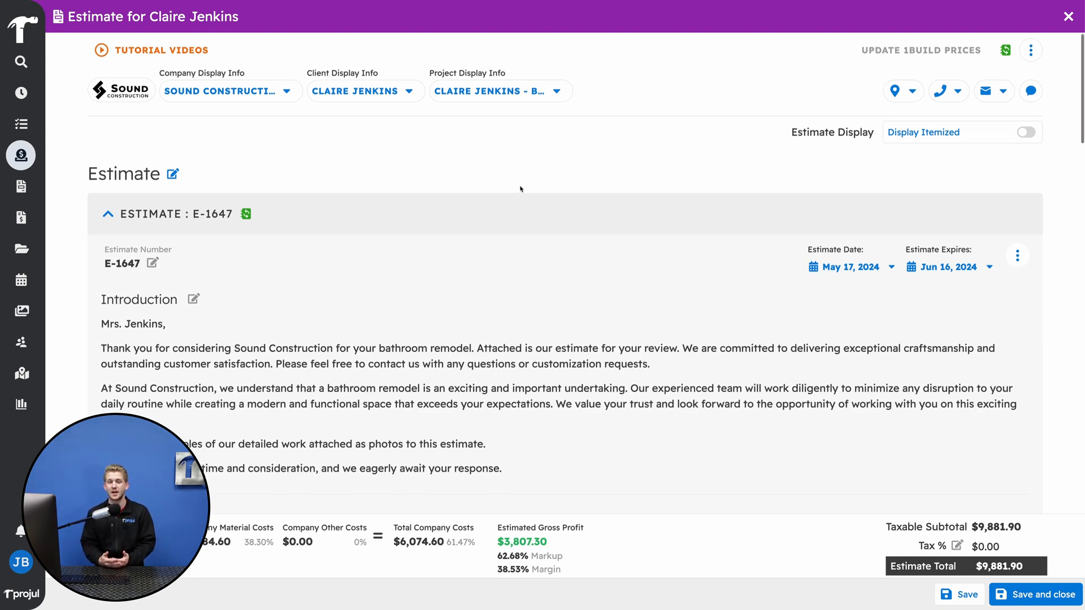
{"action": "scroll", "coordinate": [521, 189], "scroll_direction": "down", "scroll_amount": 1}
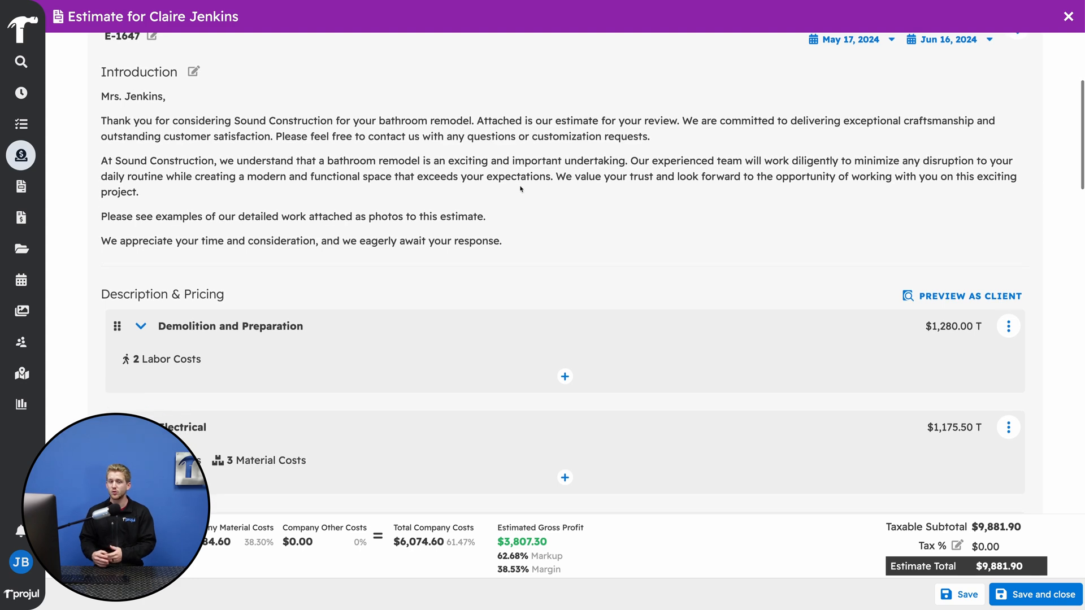
{"action": "scroll", "coordinate": [521, 189], "scroll_direction": "down", "scroll_amount": 1}
{"action": "scroll", "coordinate": [521, 189], "scroll_direction": "down", "scroll_amount": 3}
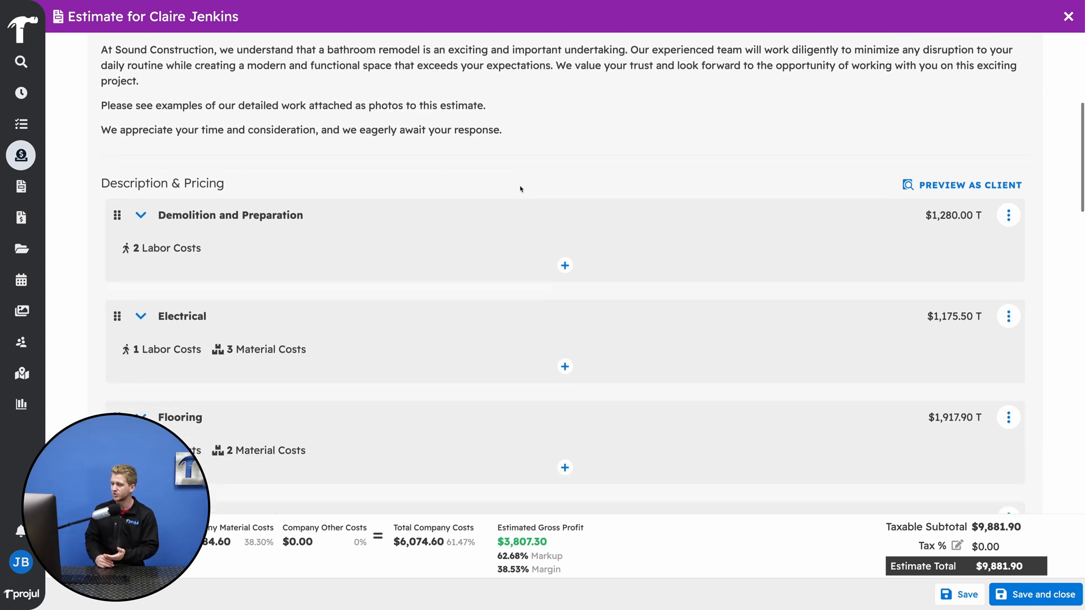
{"action": "scroll", "coordinate": [520, 189], "scroll_direction": "down", "scroll_amount": 2}
{"action": "scroll", "coordinate": [518, 212], "scroll_direction": "down", "scroll_amount": 12}
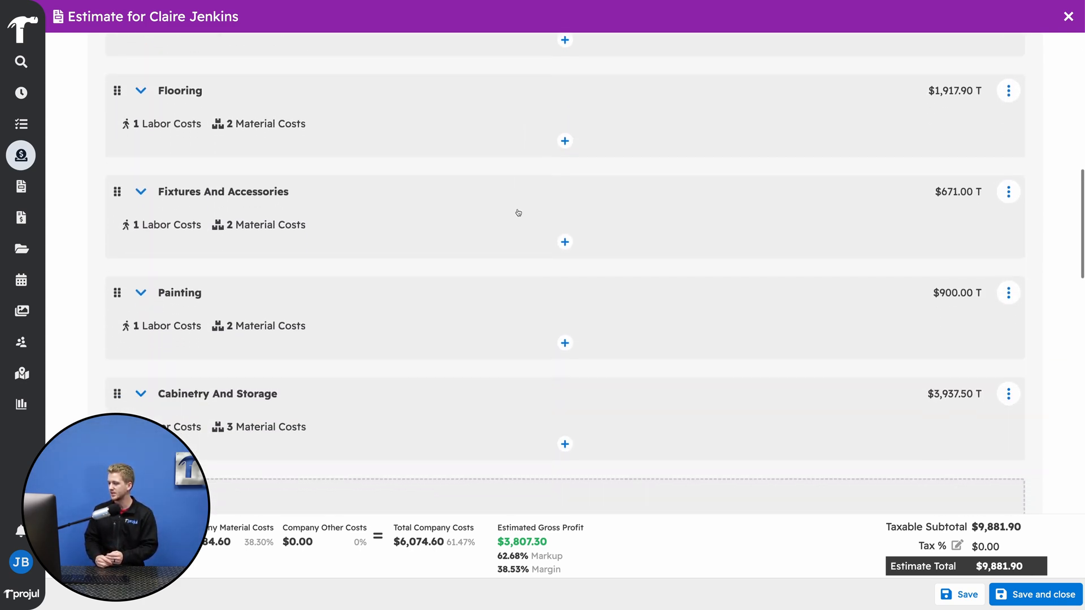
{"action": "scroll", "coordinate": [518, 212], "scroll_direction": "down", "scroll_amount": 10}
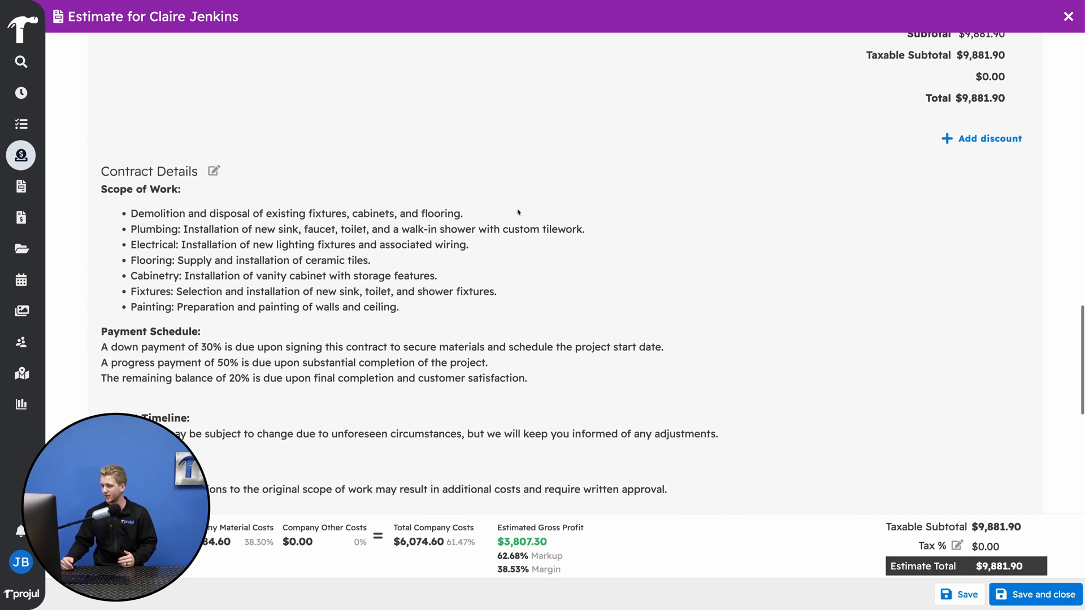
{"action": "scroll", "coordinate": [518, 211], "scroll_direction": "down", "scroll_amount": 2}
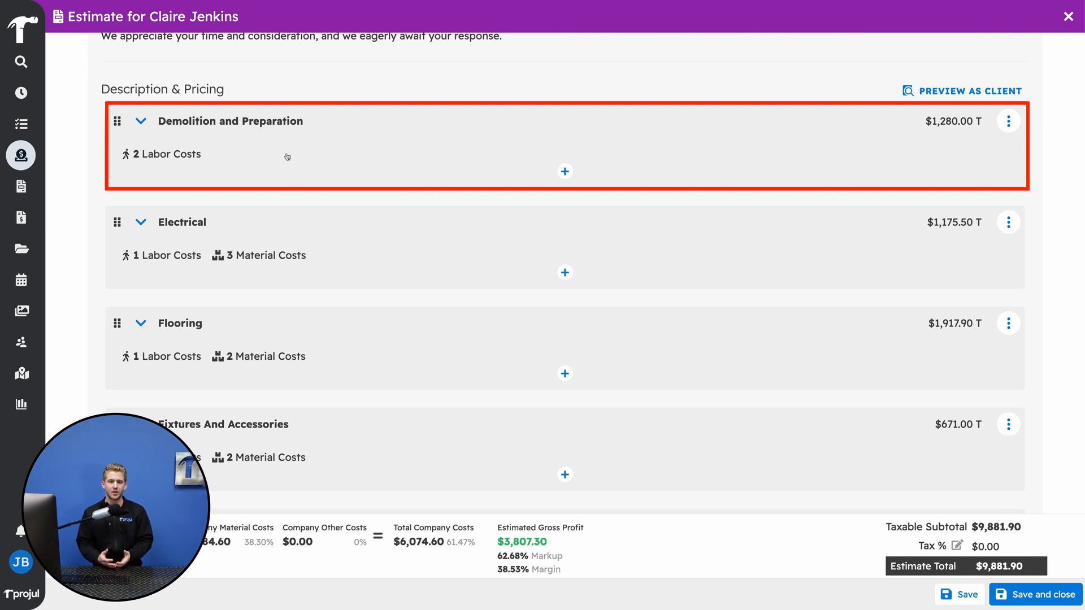
- Expand the Demolition and Preparation section and examine the visibility, tax, cost and markup settings of its wall patching and repairing labor item
{"action": "left_click", "coordinate": [142, 121]}
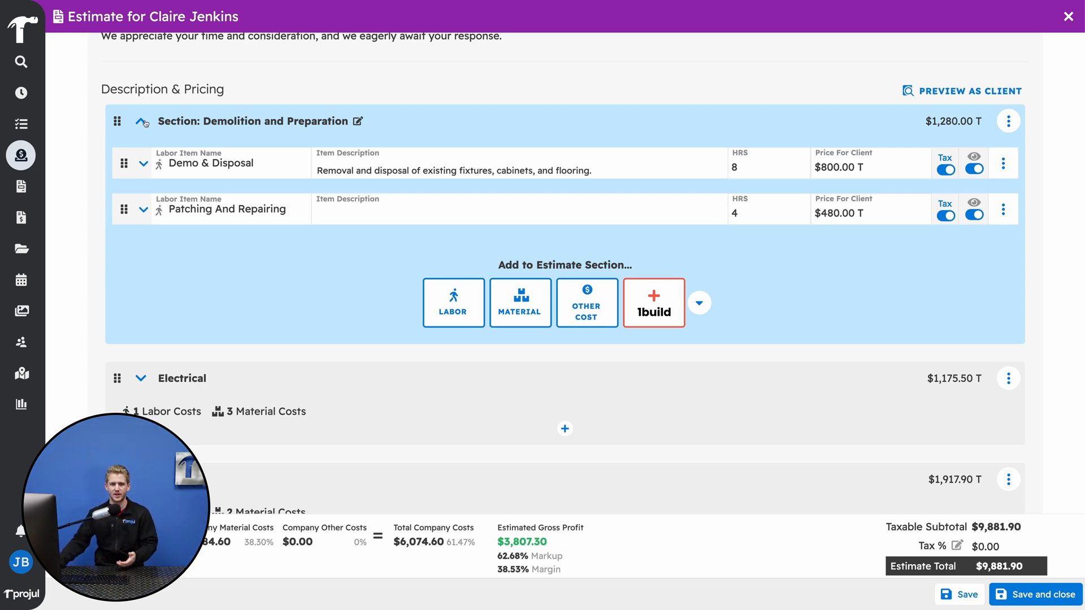
{"action": "scroll", "coordinate": [271, 276], "scroll_direction": "up", "scroll_amount": 1}
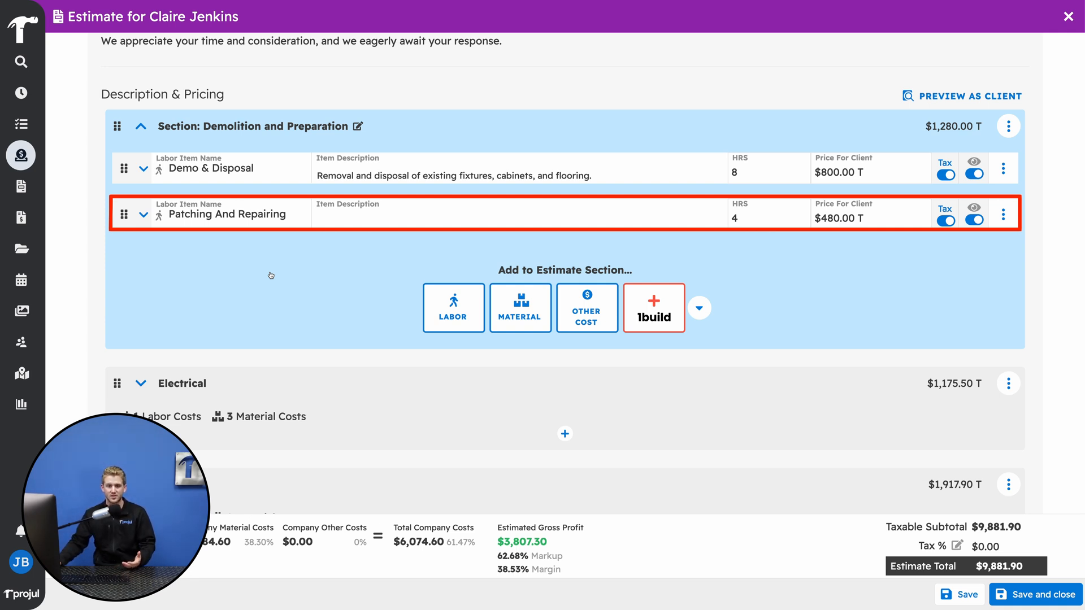
{"action": "left_click", "coordinate": [144, 217]}
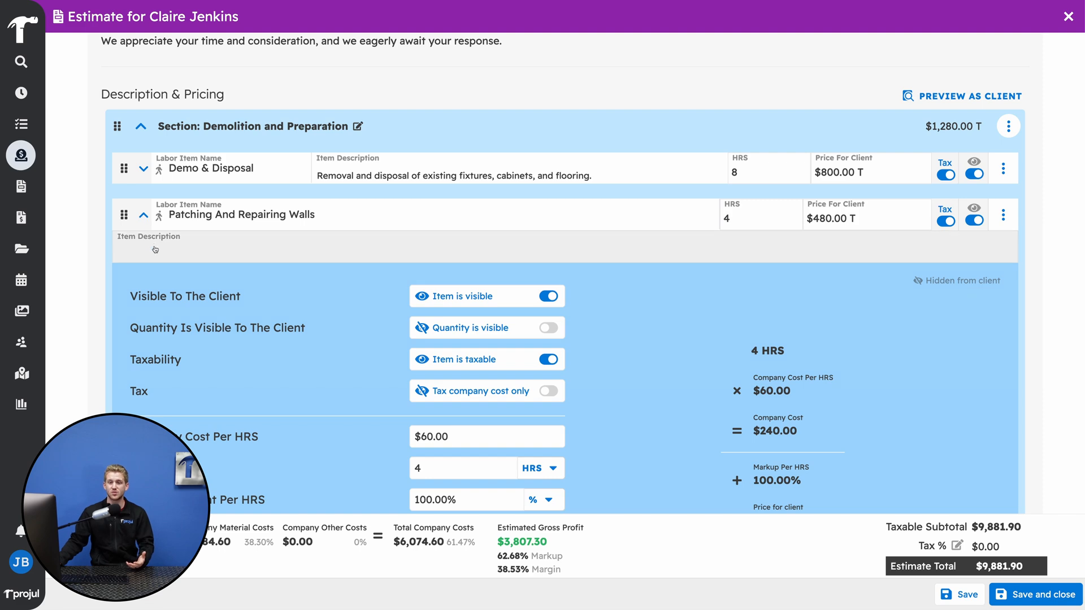
{"action": "scroll", "coordinate": [157, 255], "scroll_direction": "down", "scroll_amount": 1}
{"action": "scroll", "coordinate": [157, 255], "scroll_direction": "down", "scroll_amount": 2}
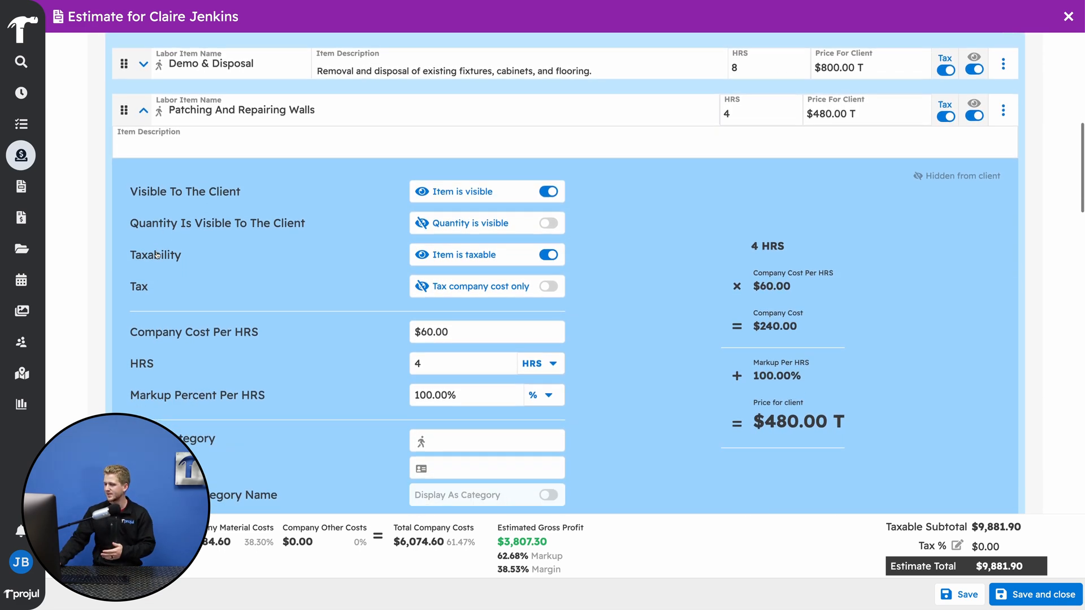
{"action": "scroll", "coordinate": [157, 254], "scroll_direction": "down", "scroll_amount": 2}
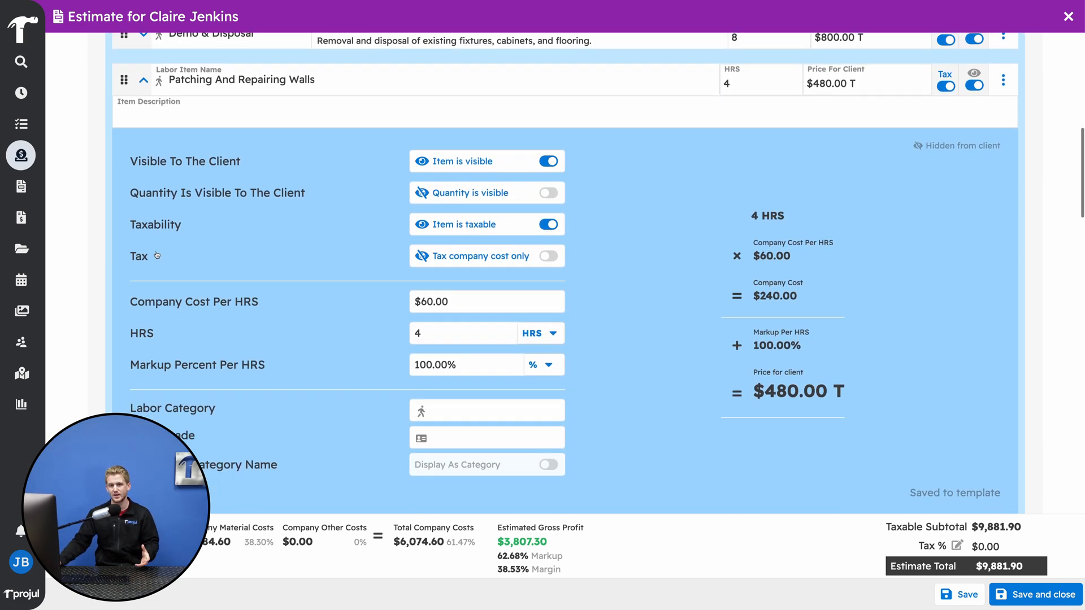
- Save the Vanity Installation labor item of the Cabinetry And Storage section as a labor template, keeping its default details, and collapse the item
{"action": "scroll", "coordinate": [157, 255], "scroll_direction": "down", "scroll_amount": 1}
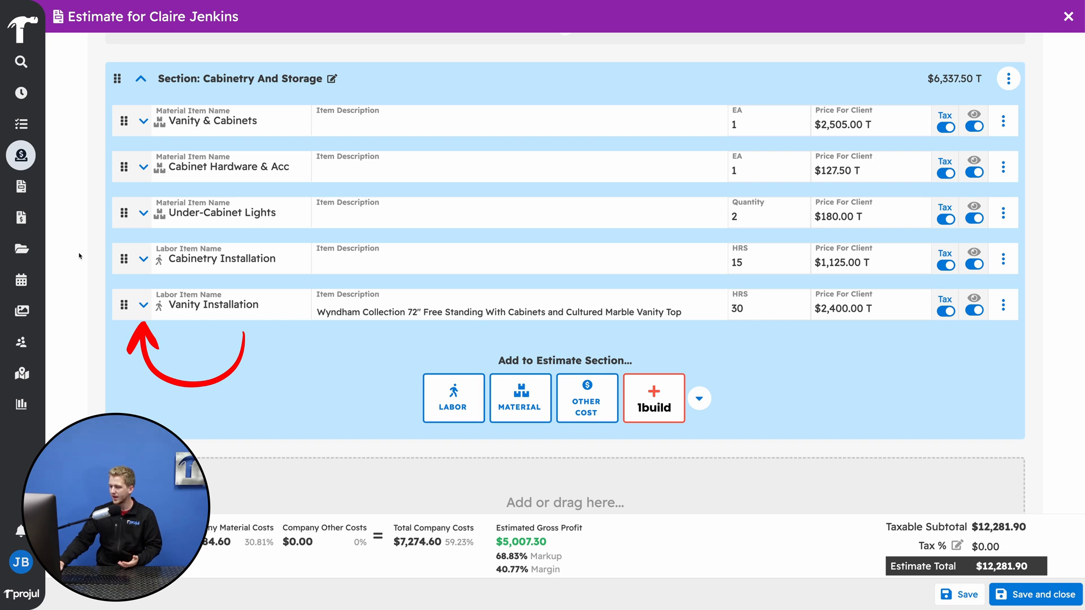
{"action": "left_click", "coordinate": [142, 305]}
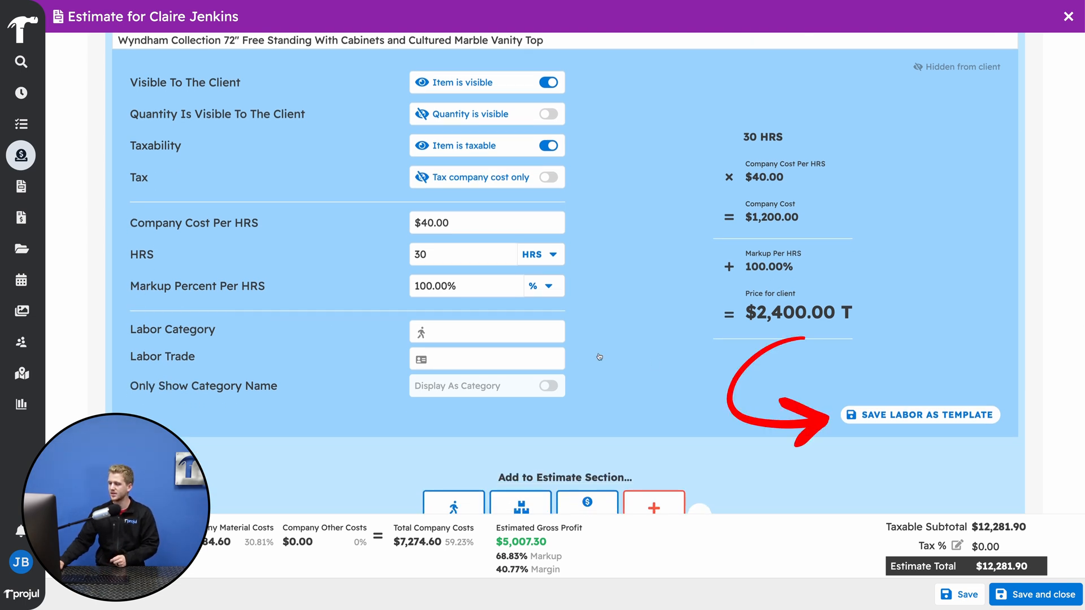
{"action": "left_click", "coordinate": [883, 415]}
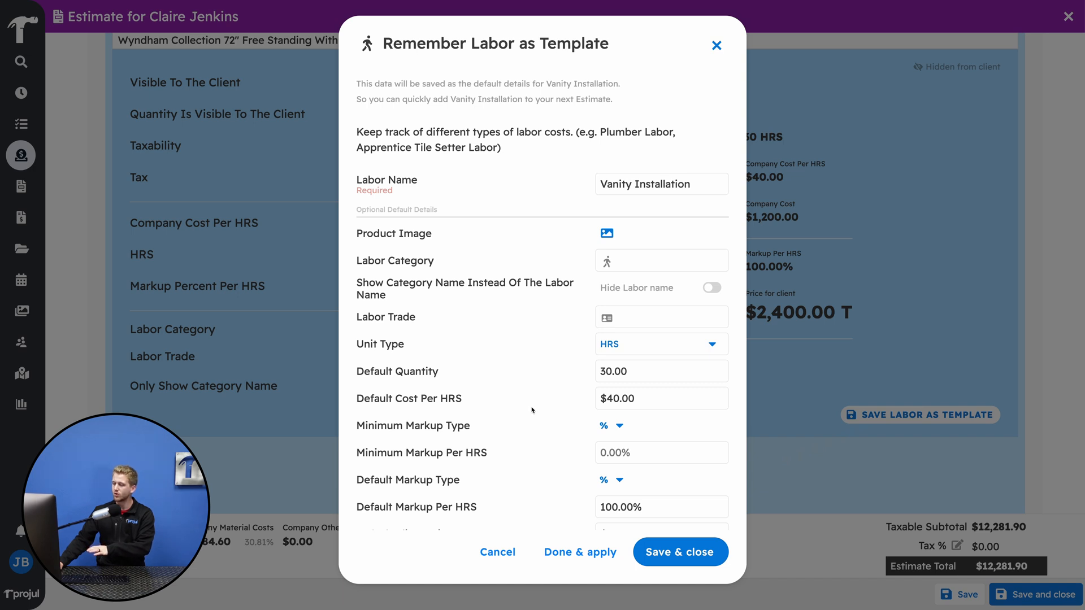
{"action": "scroll", "coordinate": [532, 410], "scroll_direction": "down", "scroll_amount": 5}
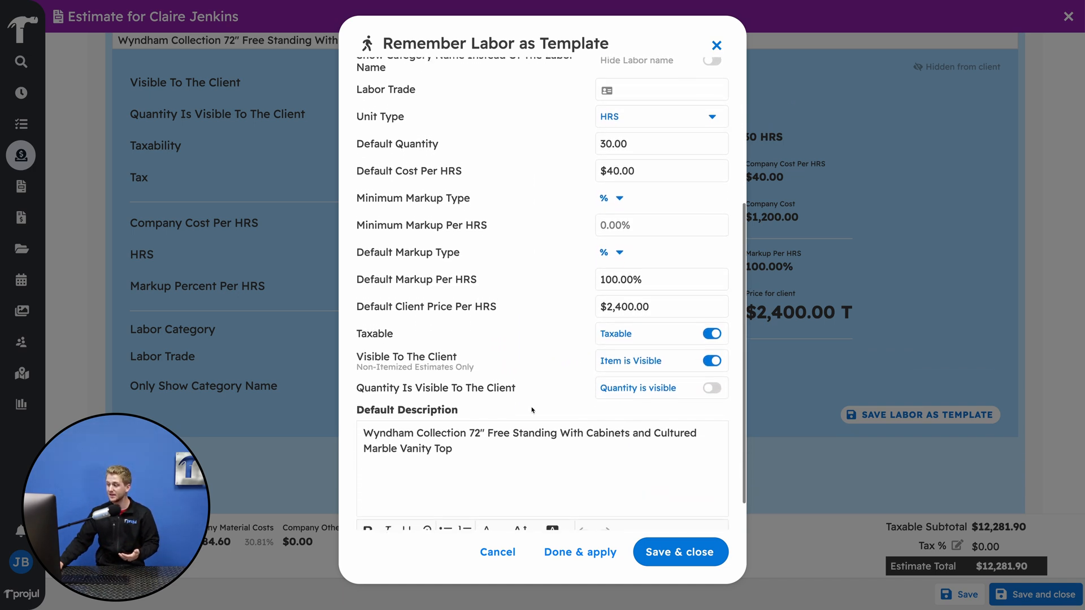
{"action": "scroll", "coordinate": [532, 411], "scroll_direction": "down", "scroll_amount": 1}
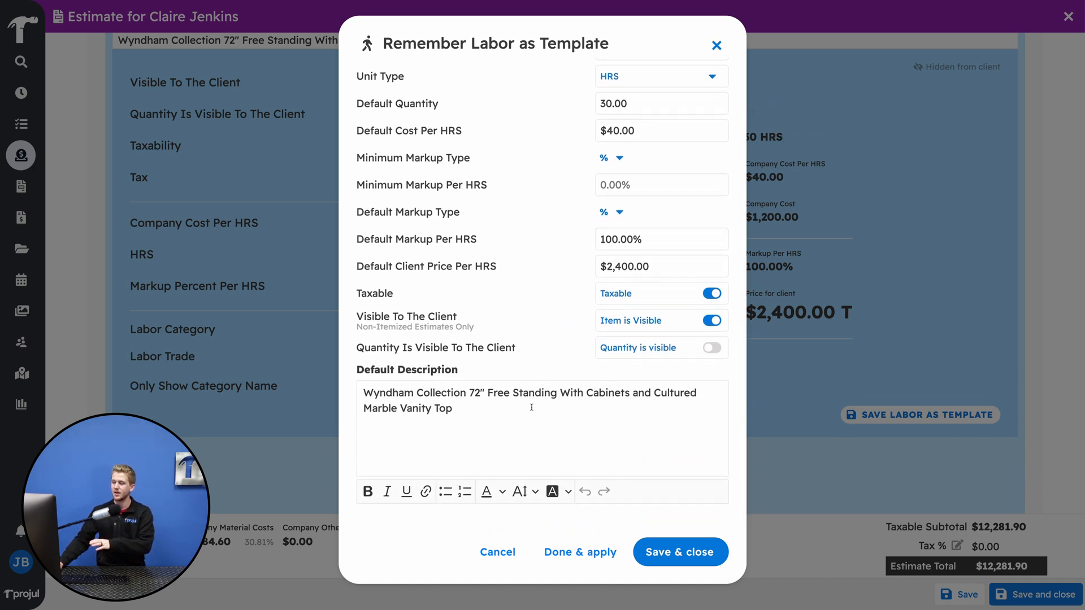
{"action": "left_click", "coordinate": [667, 551]}
{"action": "scroll", "coordinate": [273, 206], "scroll_direction": "up", "scroll_amount": 3}
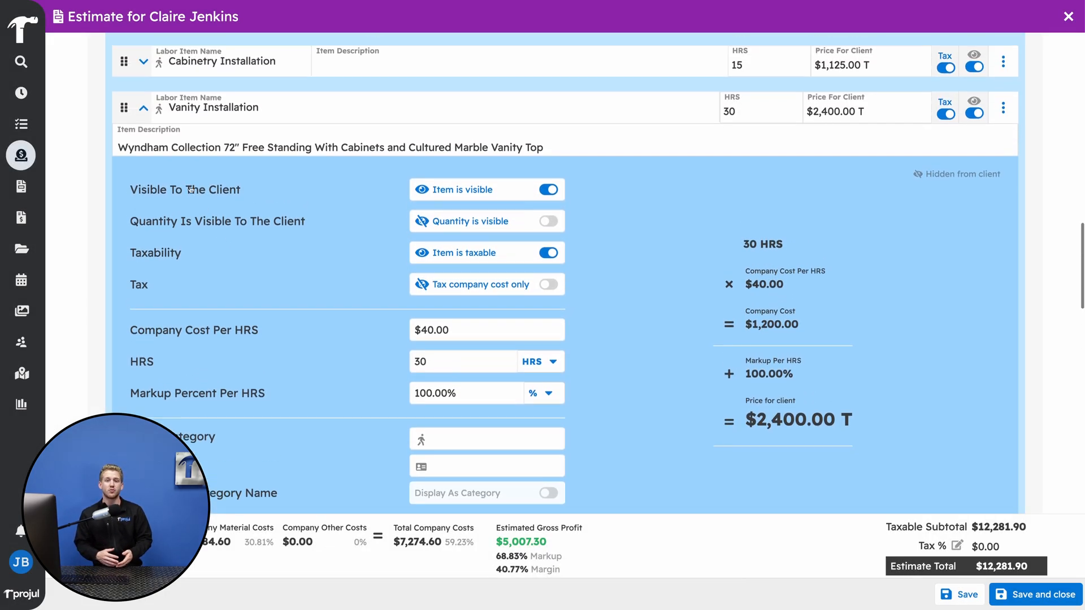
{"action": "left_click", "coordinate": [145, 134]}
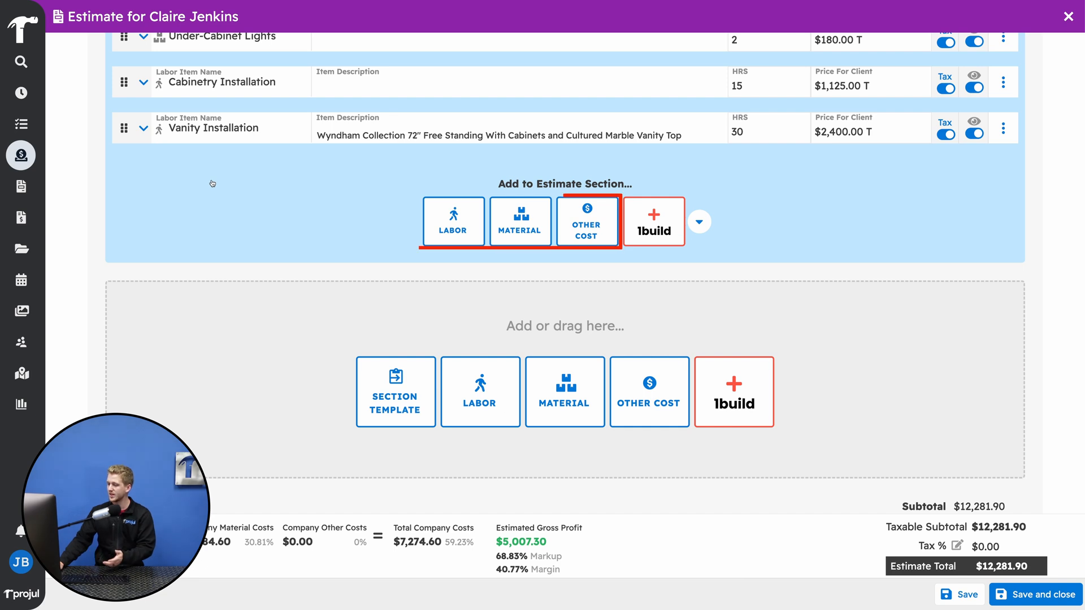
- Add another labor item to the Cabinetry And Storage section from the saved Vanity Installation template
{"action": "left_click", "coordinate": [452, 220]}
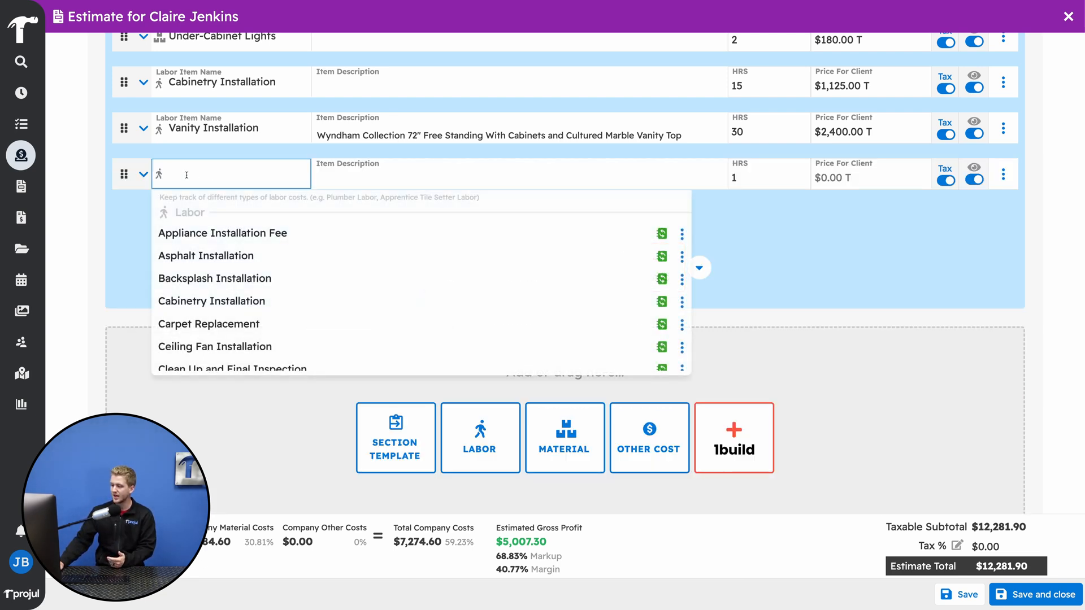
{"action": "type", "text": "vanity"}
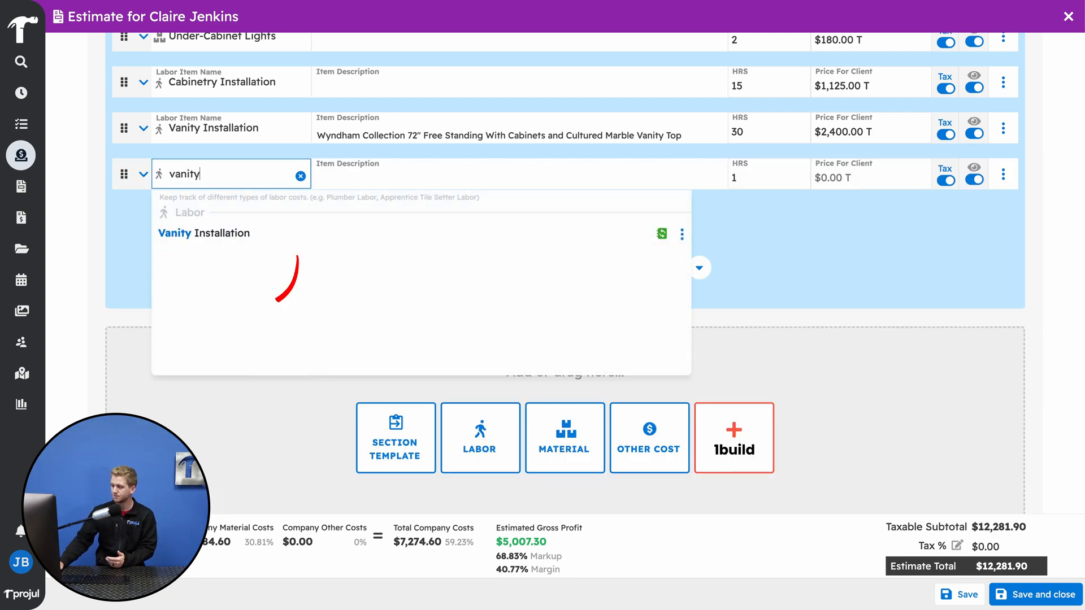
{"action": "left_click", "coordinate": [203, 231]}
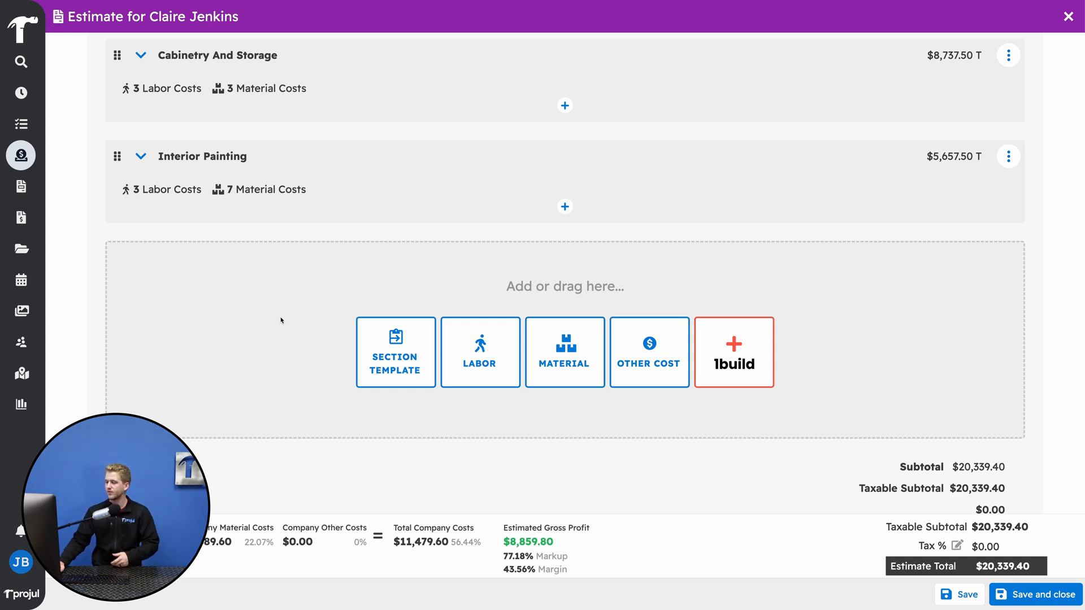
- Save the Interior Painting section with all its material and labor costs as an estimate section template named Interior Painting
{"action": "left_click", "coordinate": [141, 158]}
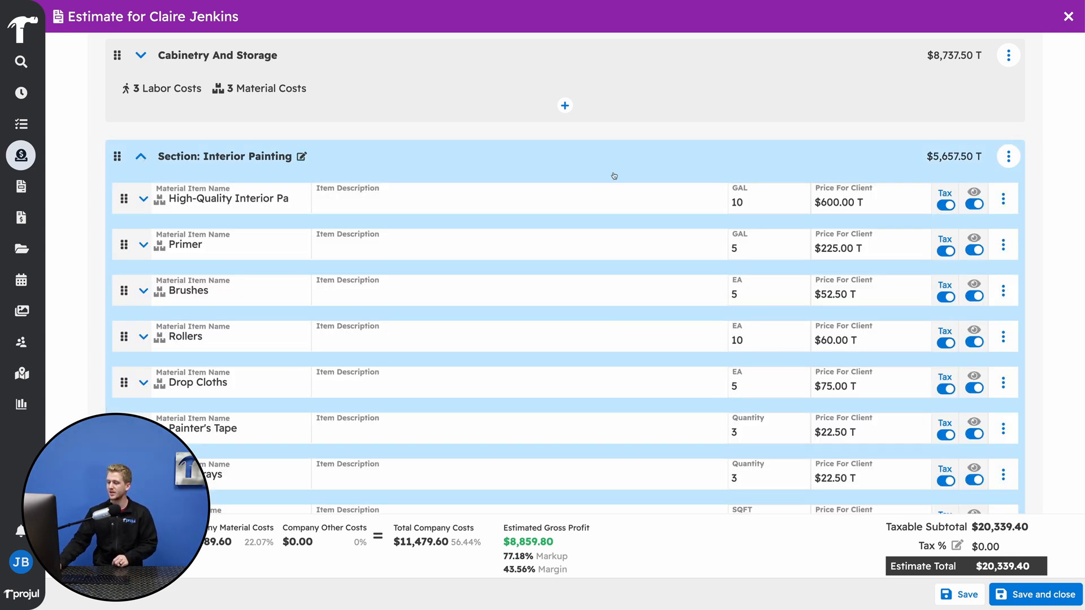
{"action": "scroll", "coordinate": [632, 169], "scroll_direction": "down", "scroll_amount": 2}
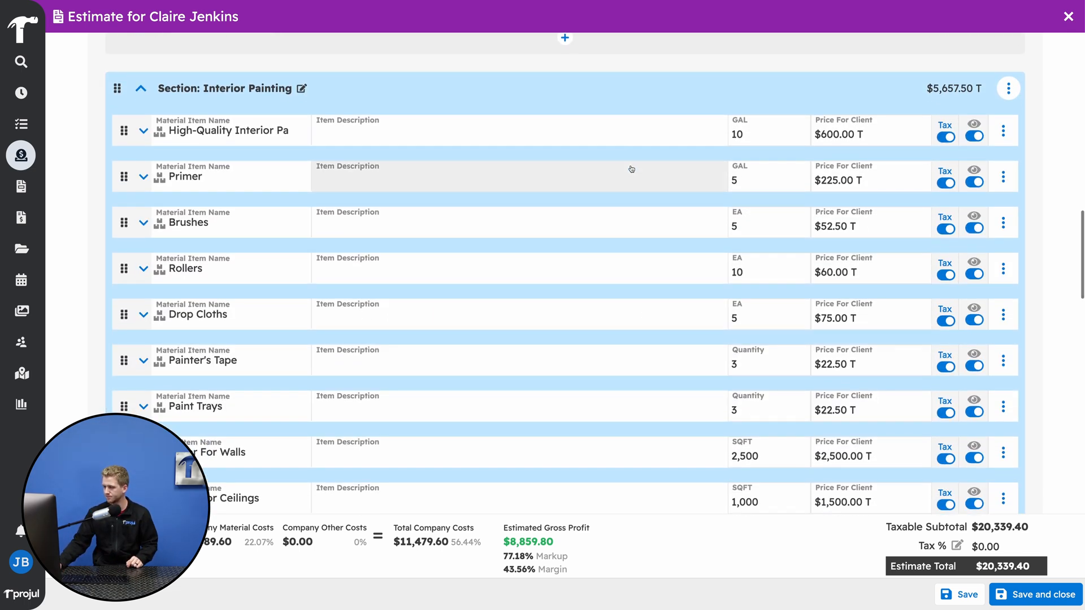
{"action": "scroll", "coordinate": [632, 169], "scroll_direction": "down", "scroll_amount": 1}
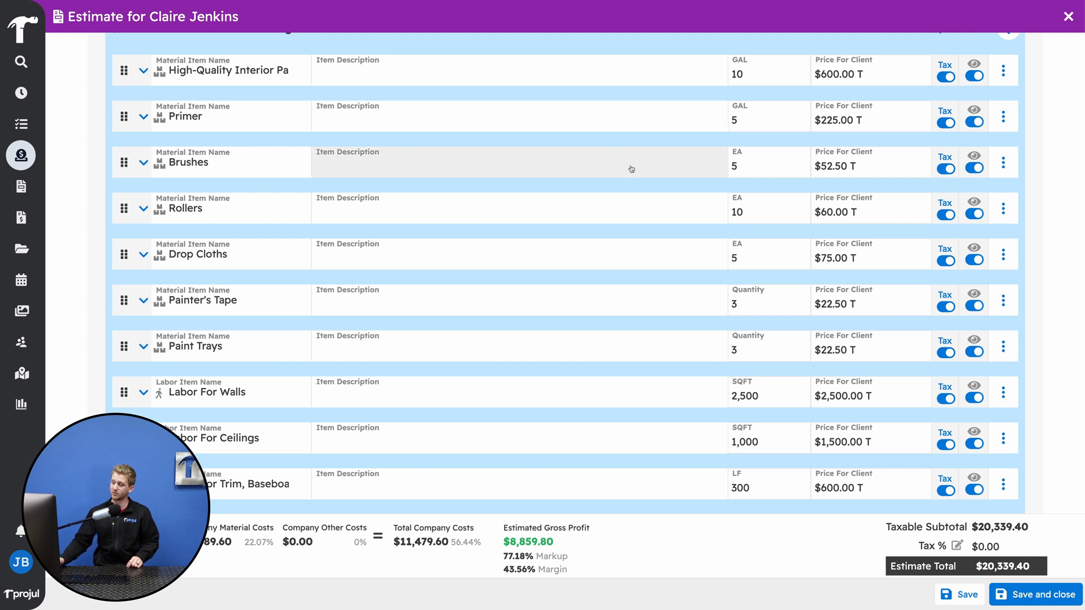
{"action": "scroll", "coordinate": [635, 168], "scroll_direction": "up", "scroll_amount": 3}
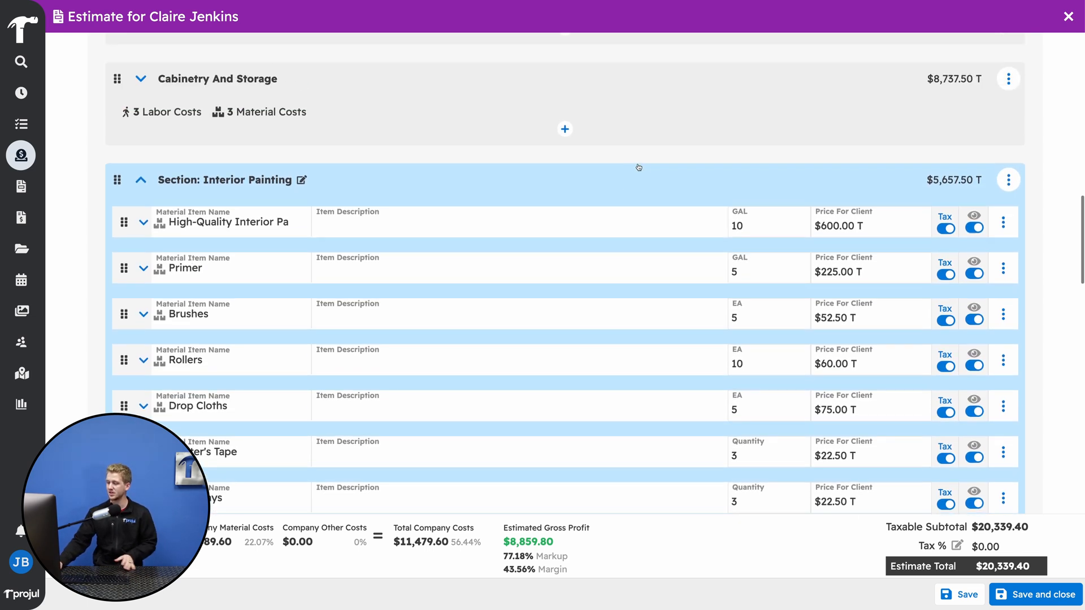
{"action": "left_click", "coordinate": [1008, 180]}
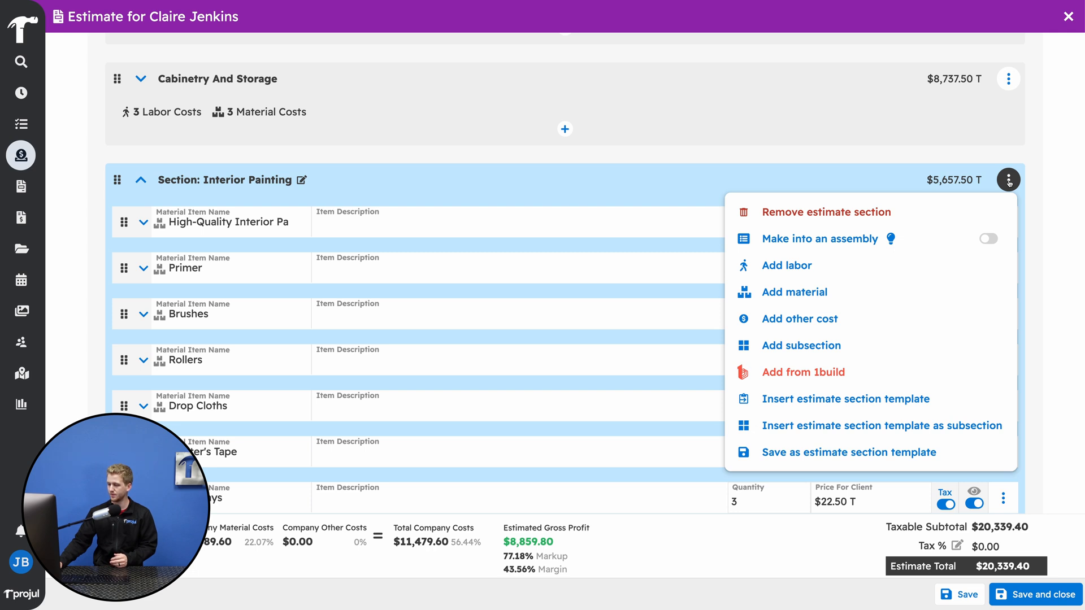
{"action": "left_click", "coordinate": [886, 459]}
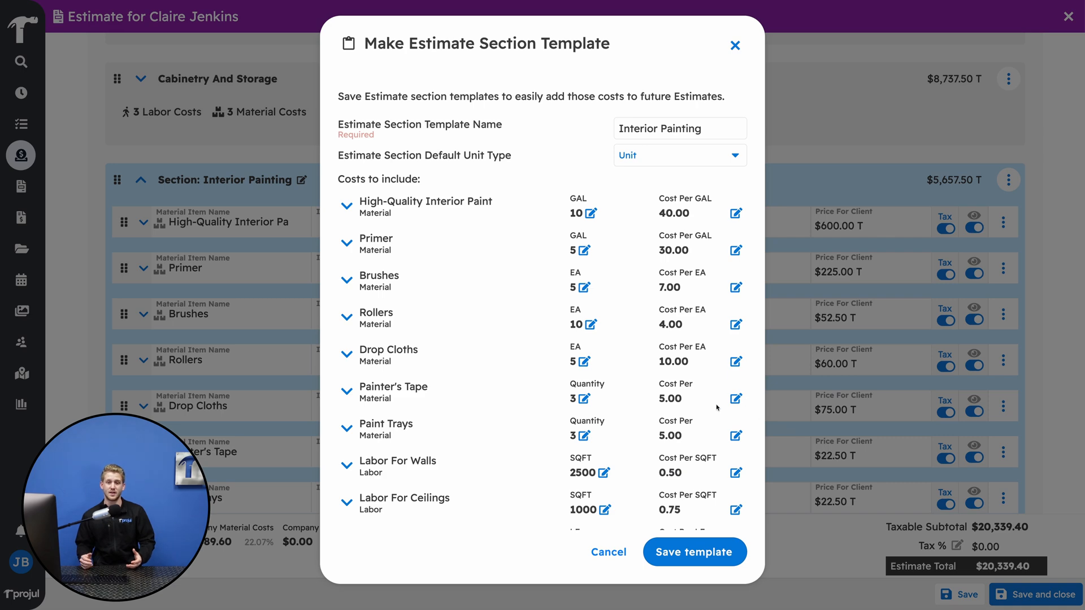
{"action": "scroll", "coordinate": [717, 407], "scroll_direction": "down", "scroll_amount": 1}
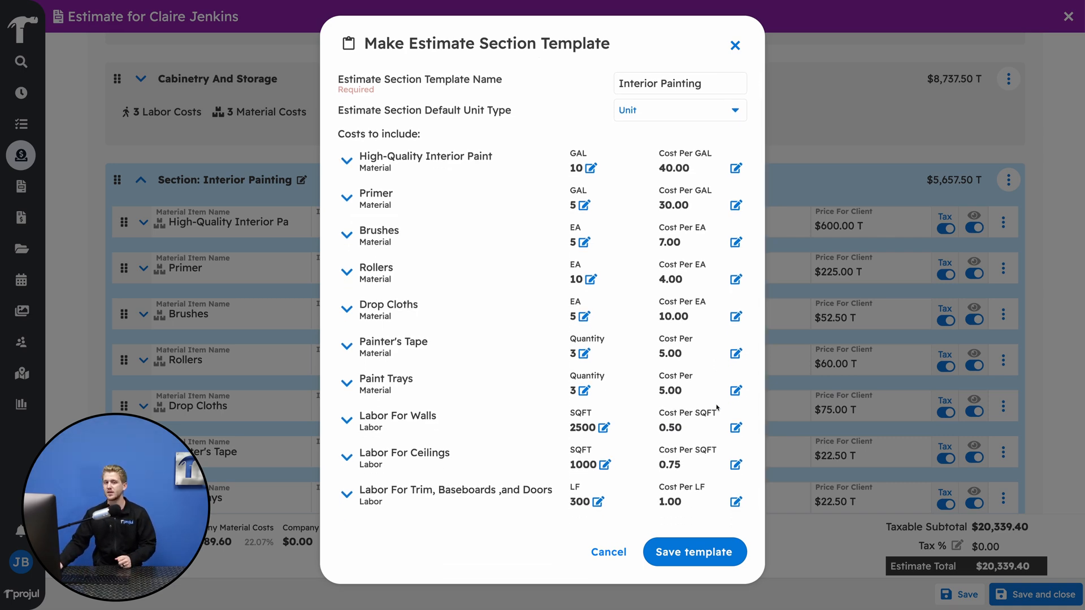
{"action": "scroll", "coordinate": [717, 407], "scroll_direction": "up", "scroll_amount": 1}
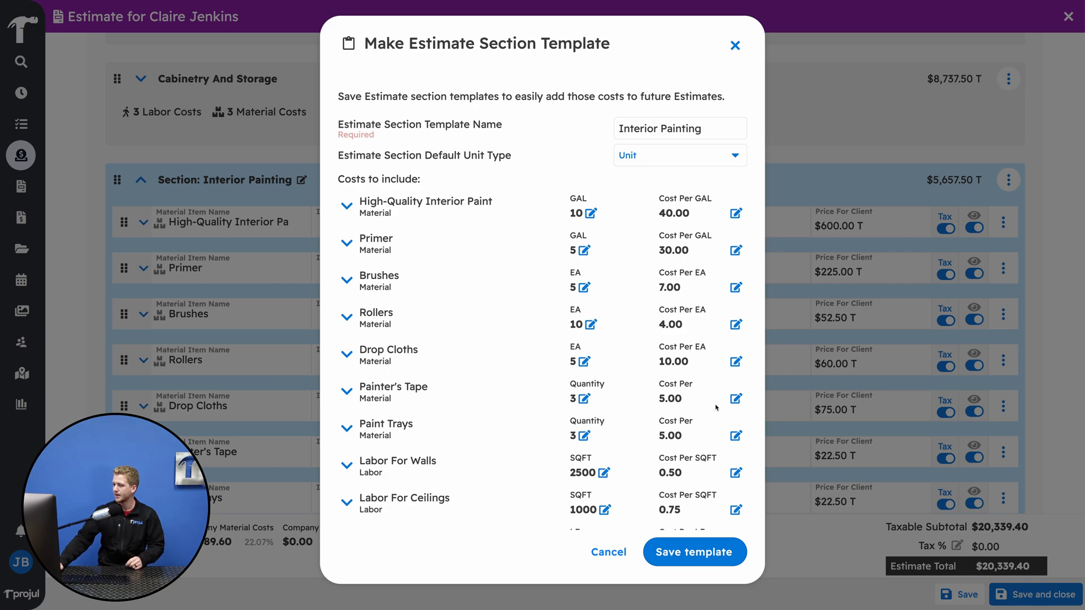
{"action": "left_click", "coordinate": [715, 553]}
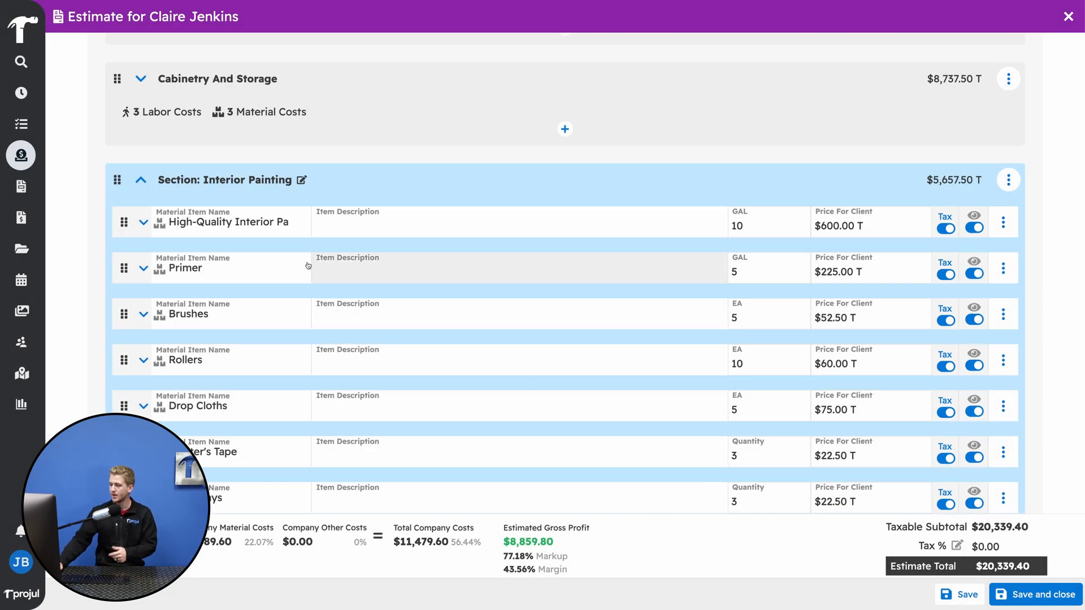
{"action": "left_click", "coordinate": [141, 179]}
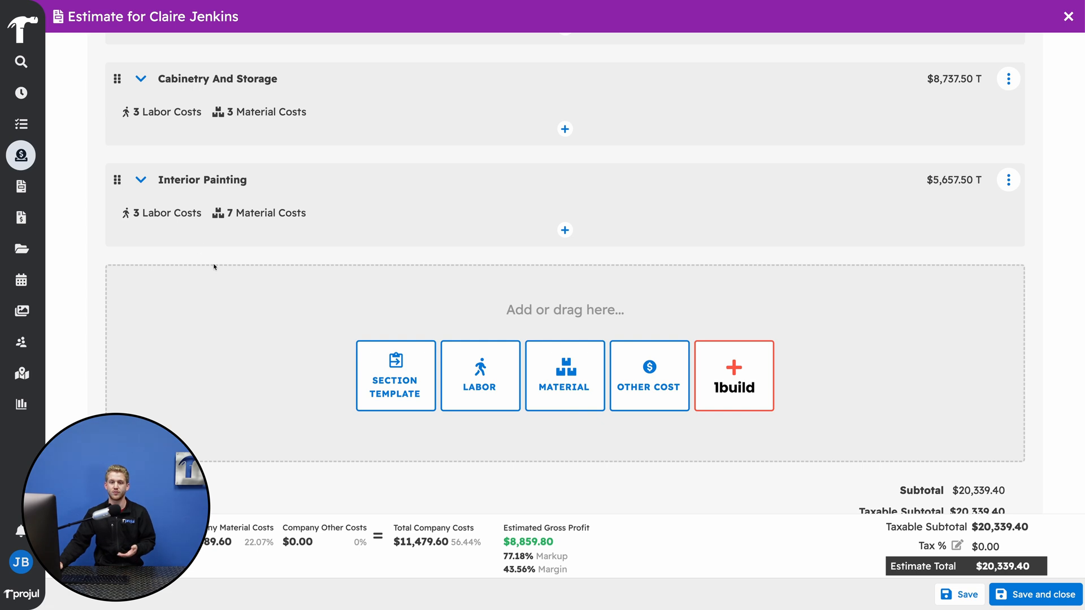
- Insert the Interior Painting section template at the end of the estimate and collapse the section
{"action": "scroll", "coordinate": [225, 269], "scroll_direction": "down", "scroll_amount": 3}
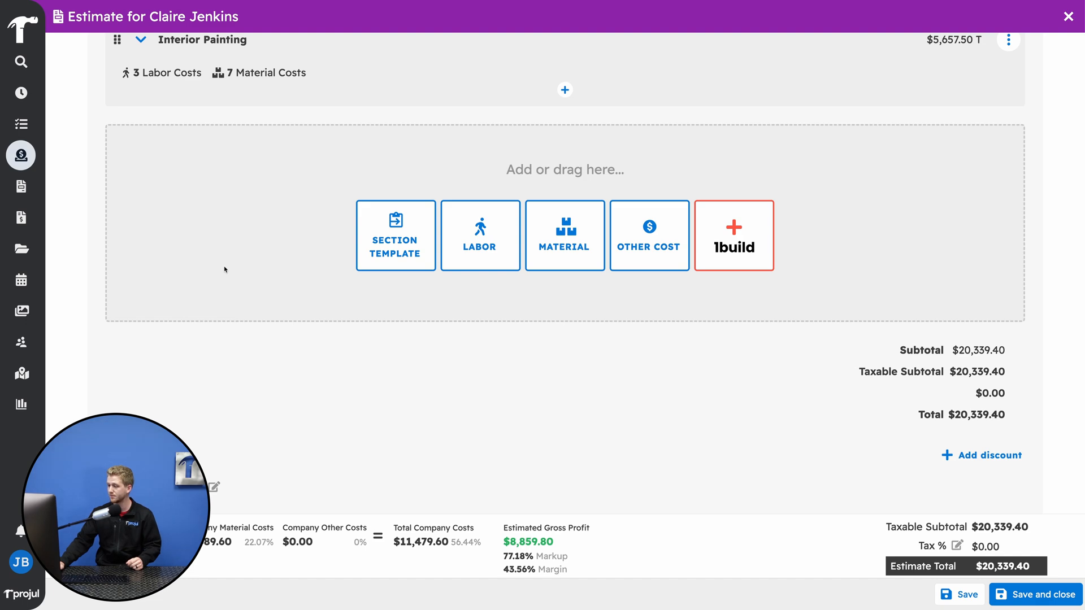
{"action": "left_click", "coordinate": [364, 244]}
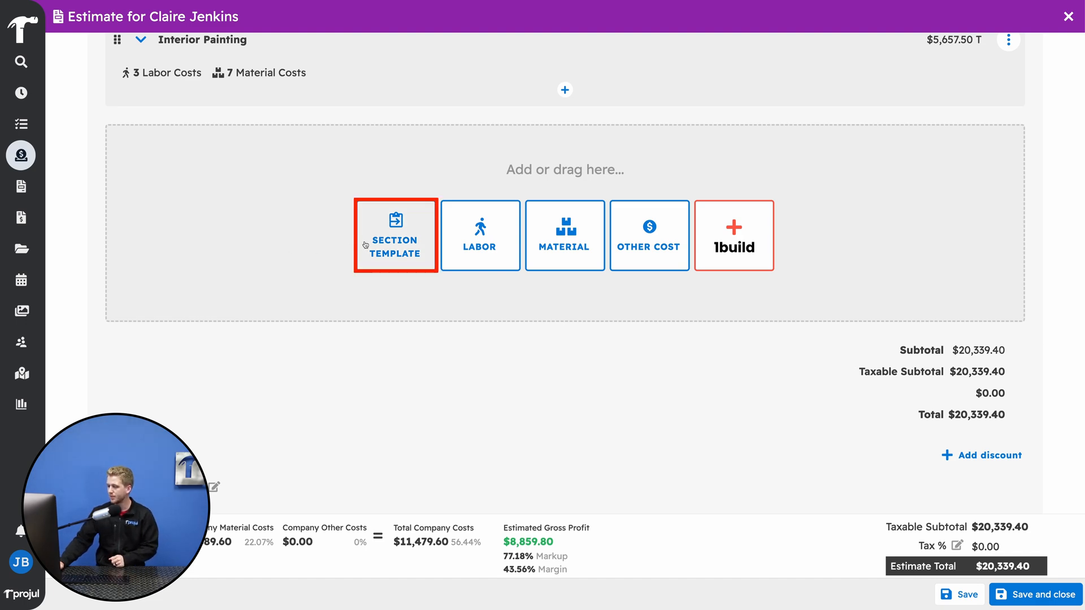
{"action": "left_click", "coordinate": [452, 125]}
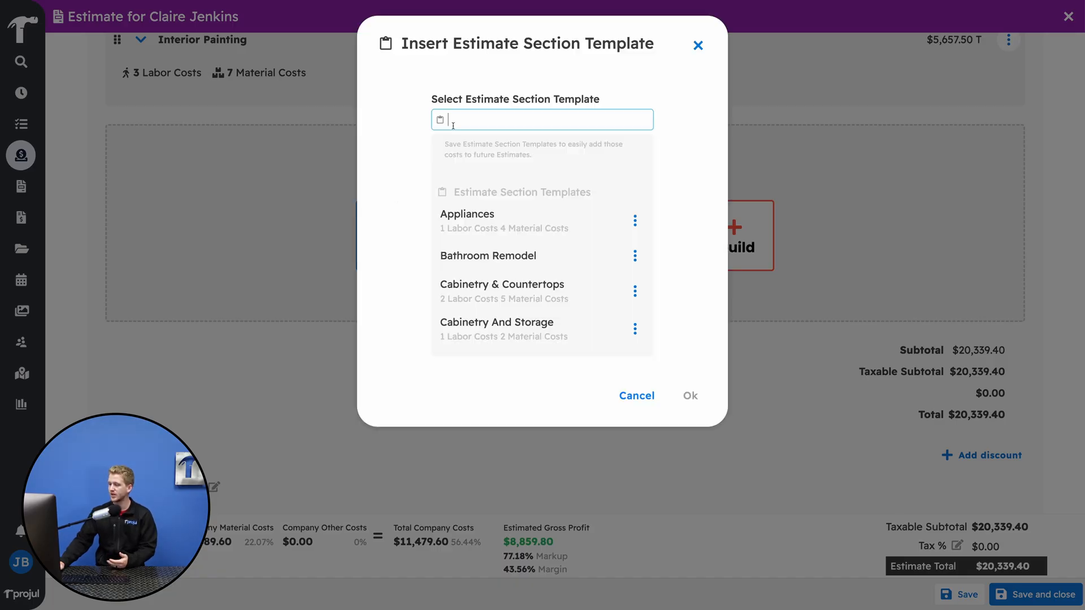
{"action": "type", "text": "paint"}
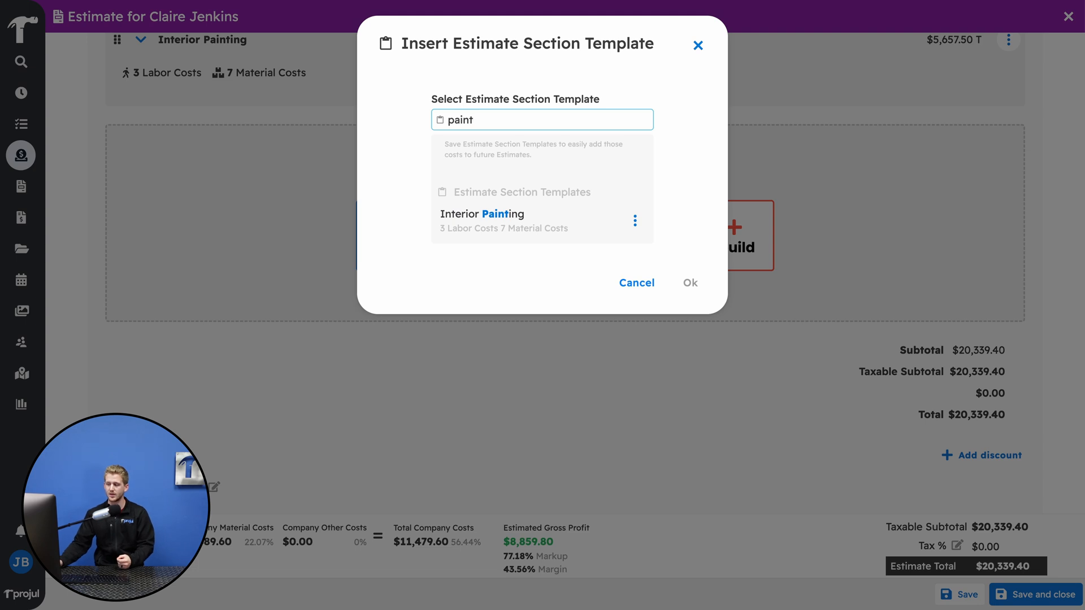
{"action": "left_click", "coordinate": [480, 218]}
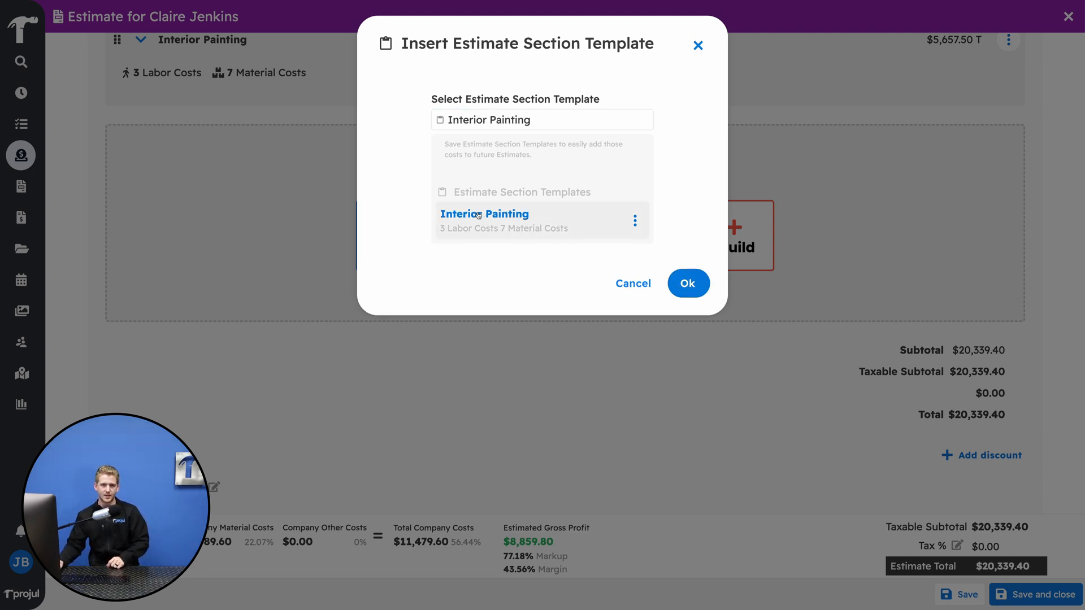
{"action": "left_click", "coordinate": [688, 283]}
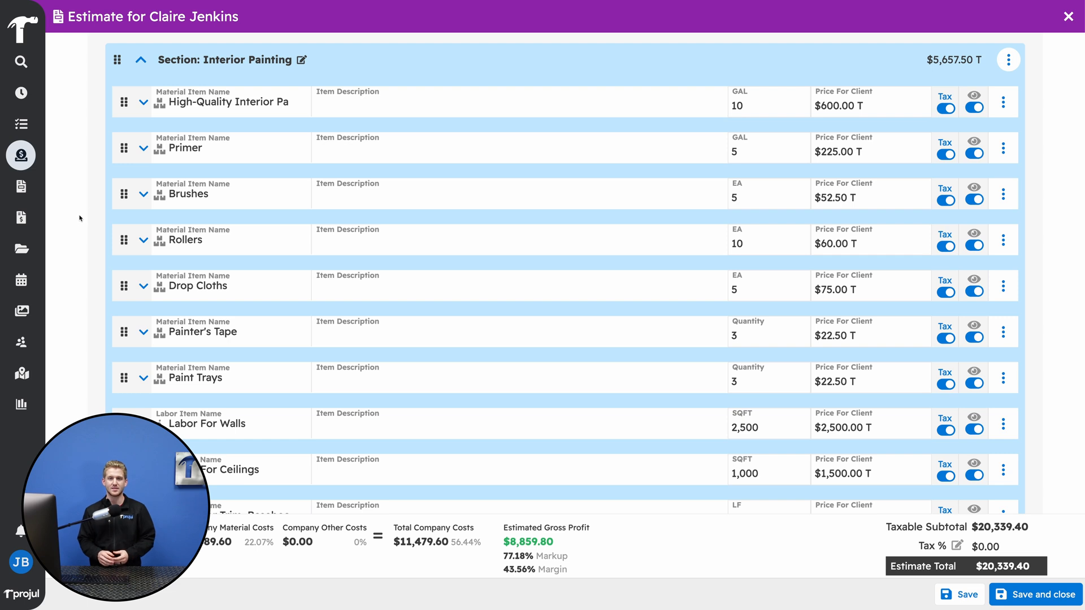
{"action": "left_click", "coordinate": [141, 61]}
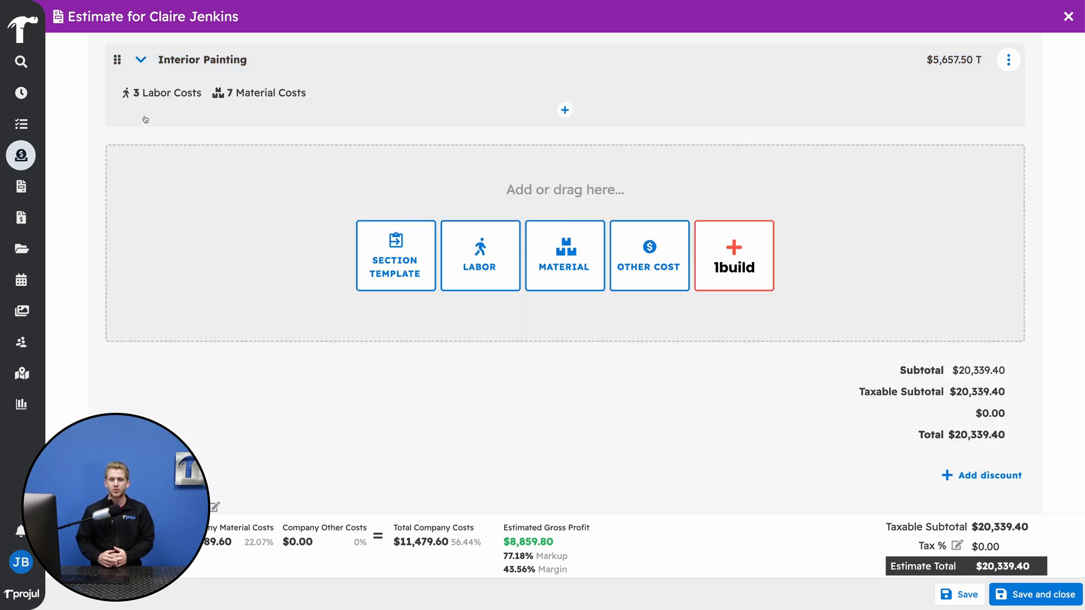
- Insert the Interior Painting section template as a subsection of the Cabinetry And Countertops section
{"action": "scroll", "coordinate": [146, 201], "scroll_direction": "up", "scroll_amount": 2}
{"action": "scroll", "coordinate": [146, 202], "scroll_direction": "up", "scroll_amount": 3}
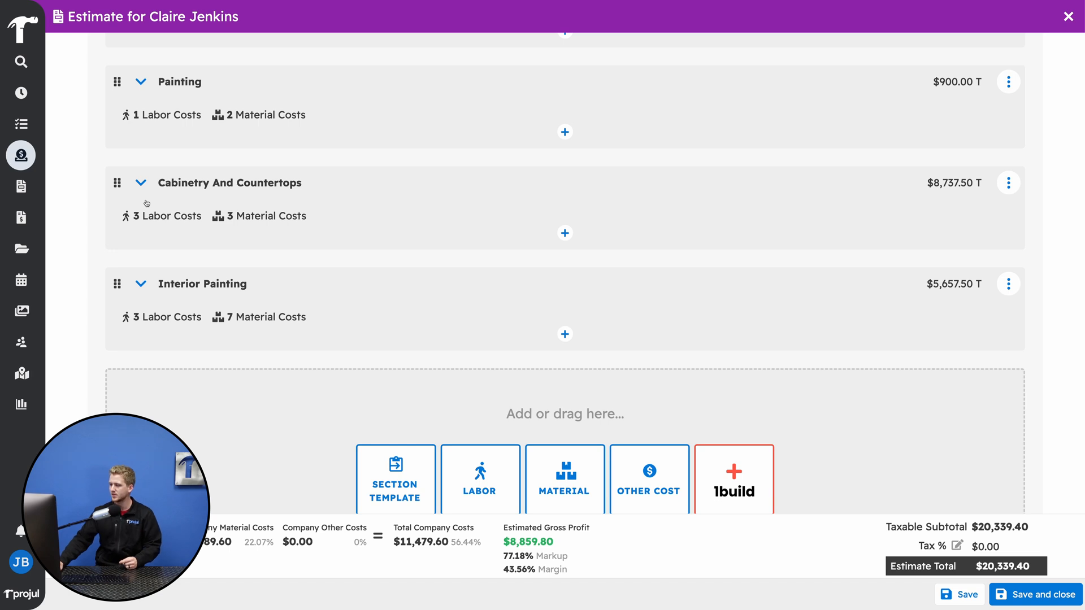
{"action": "left_click", "coordinate": [142, 186]}
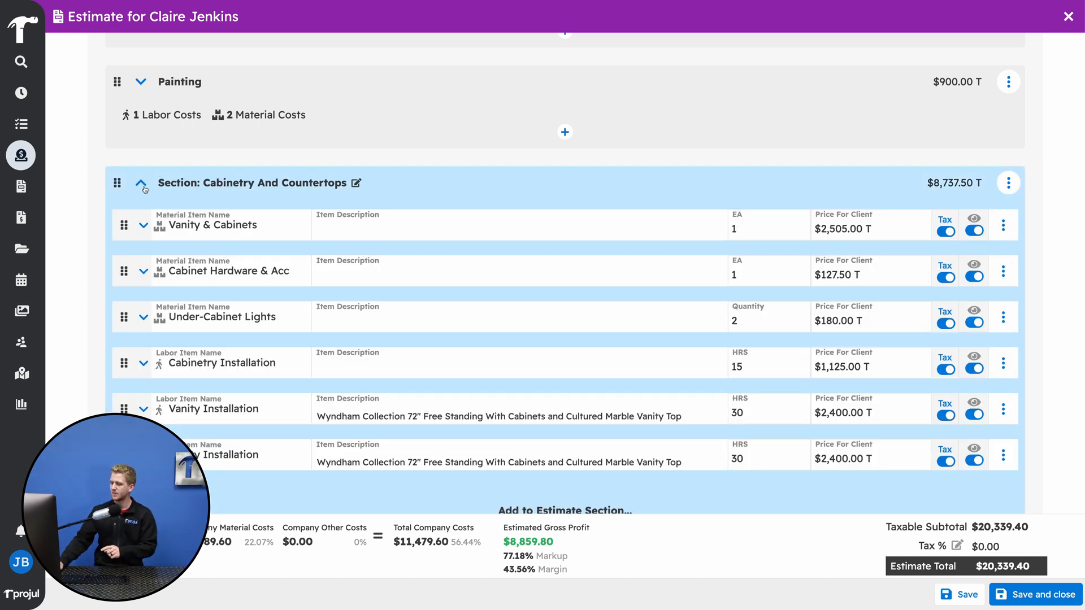
{"action": "scroll", "coordinate": [144, 190], "scroll_direction": "down", "scroll_amount": 2}
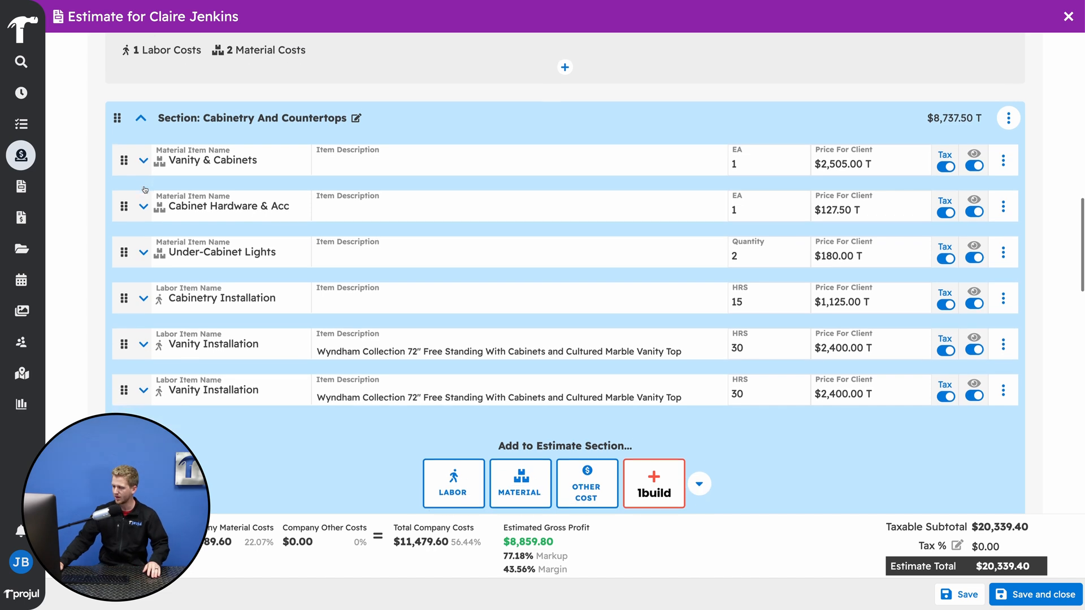
{"action": "scroll", "coordinate": [145, 189], "scroll_direction": "down", "scroll_amount": 1}
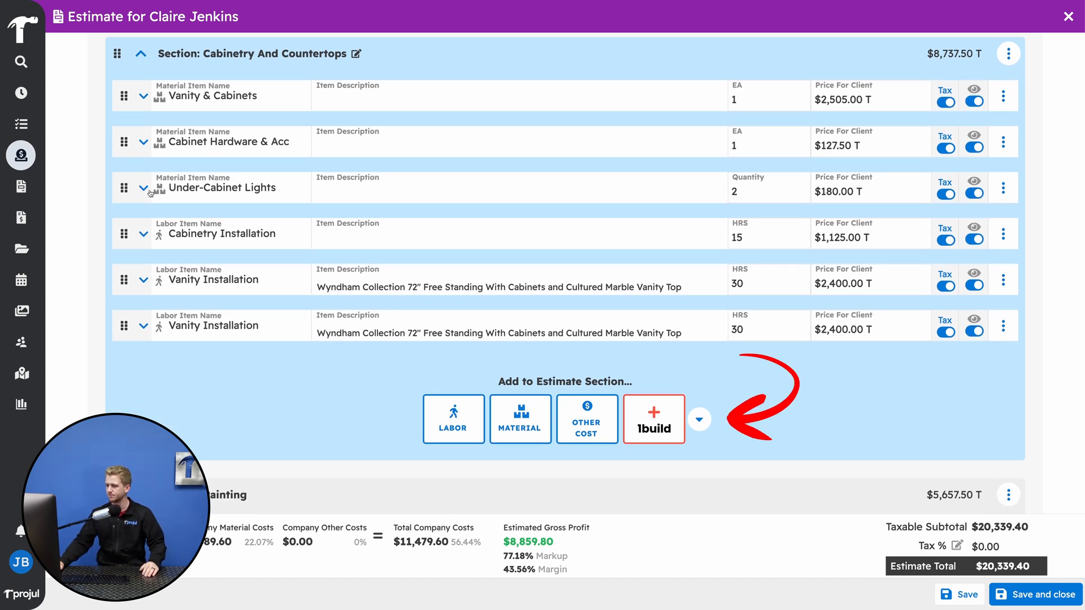
{"action": "left_click", "coordinate": [700, 419]}
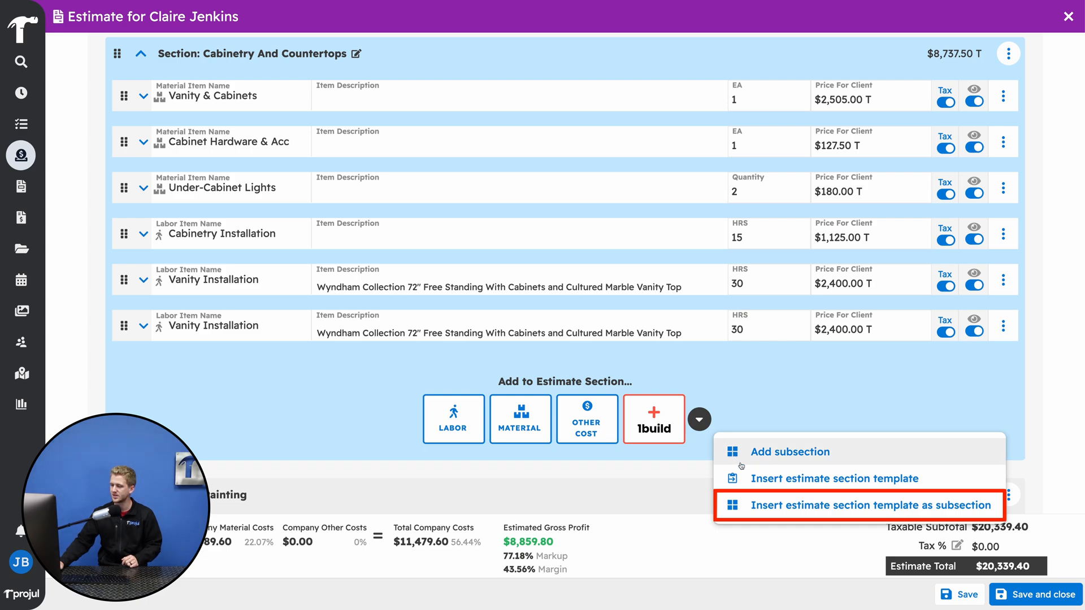
{"action": "left_click", "coordinate": [765, 502]}
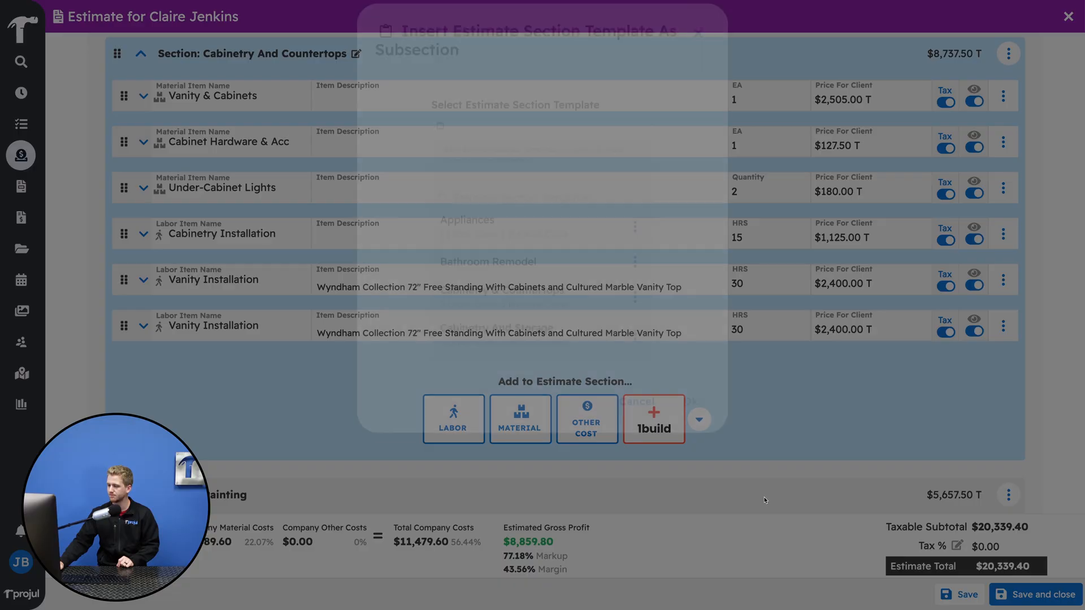
{"action": "left_click", "coordinate": [454, 138]}
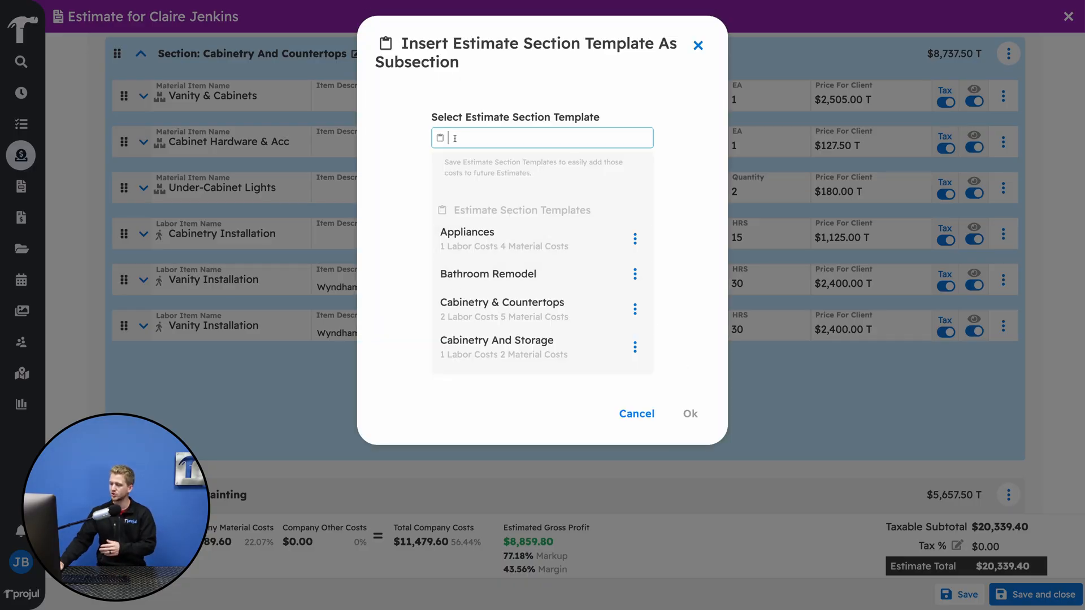
{"action": "type", "text": "inter"}
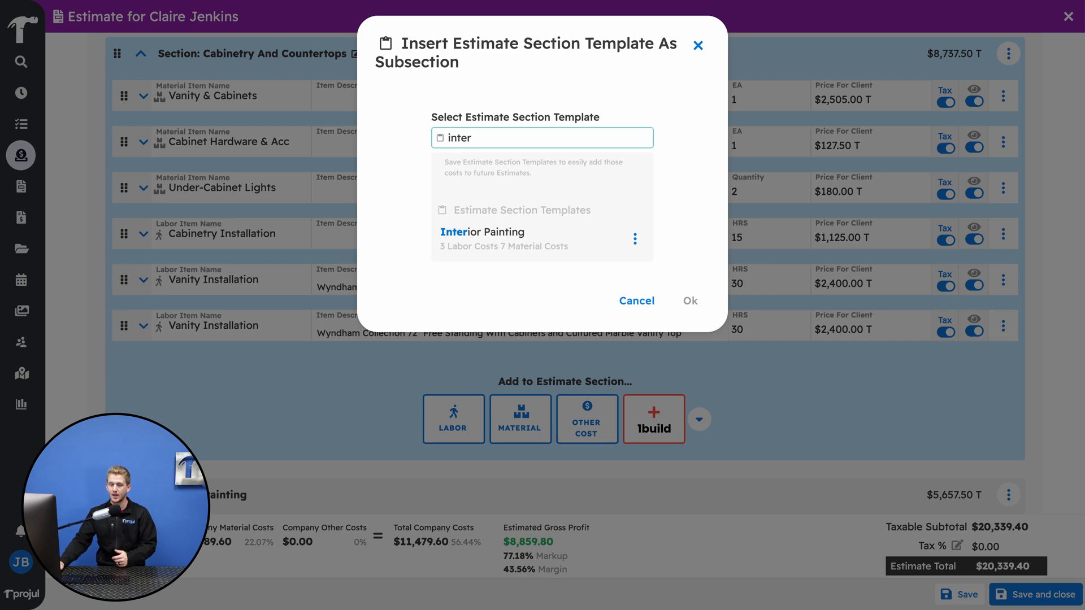
{"action": "left_click", "coordinate": [481, 234]}
{"action": "left_click", "coordinate": [690, 300]}
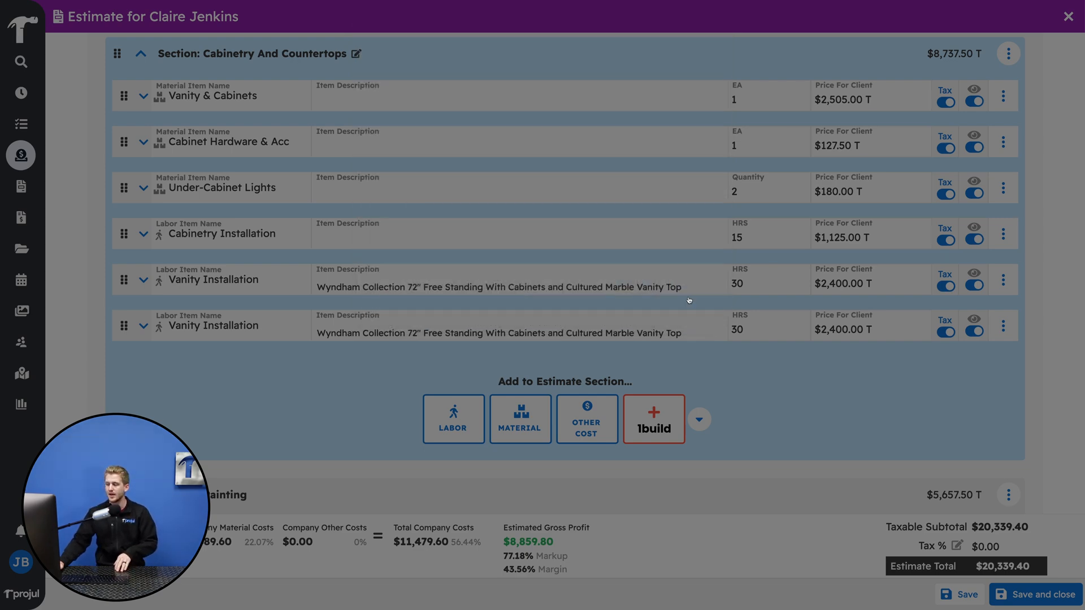
{"action": "scroll", "coordinate": [673, 305], "scroll_direction": "down", "scroll_amount": 5}
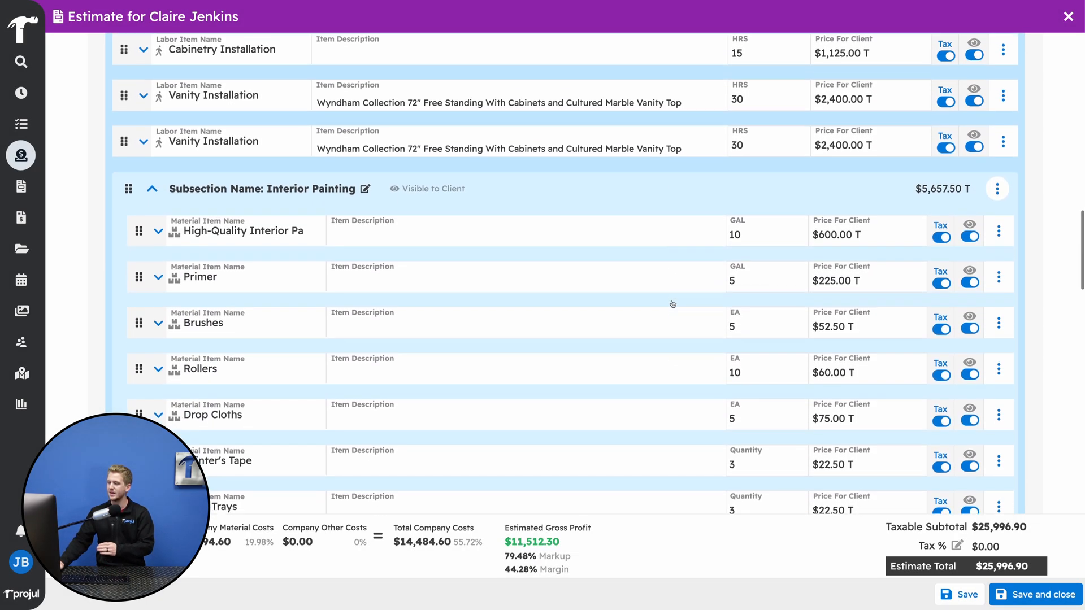
{"action": "scroll", "coordinate": [672, 305], "scroll_direction": "down", "scroll_amount": 1}
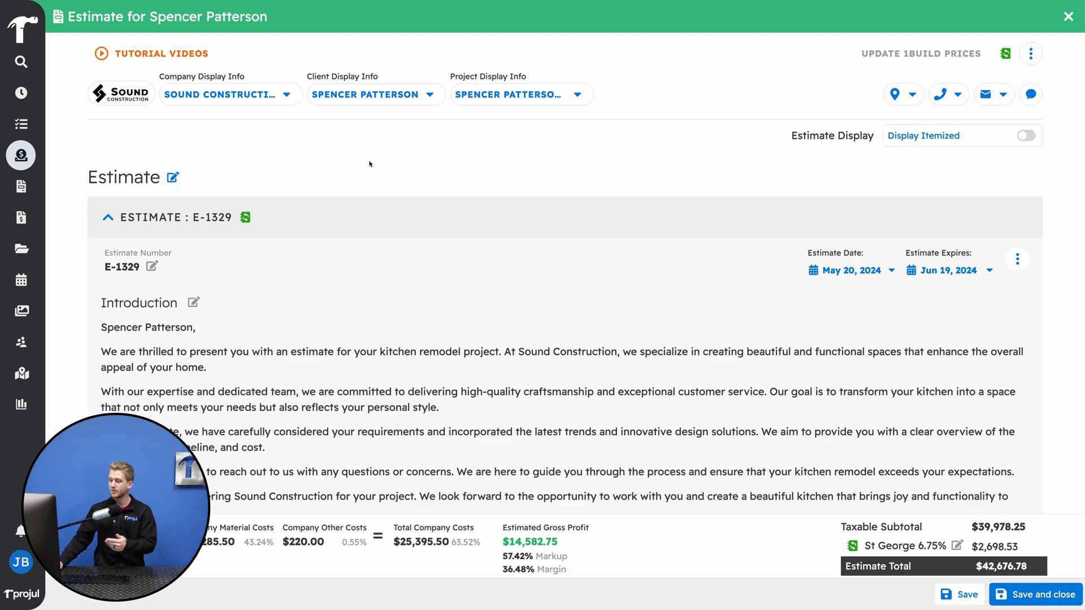
- Review the whole kitchen remodel estimate and save it as an estimate template named Kitchen Remodel
{"action": "scroll", "coordinate": [369, 163], "scroll_direction": "down", "scroll_amount": 15}
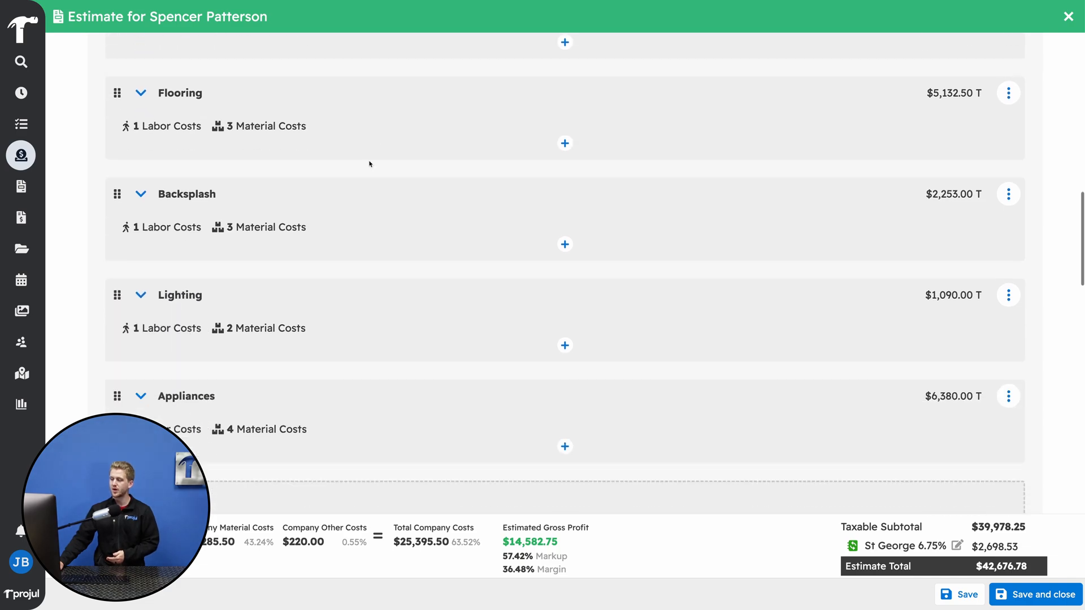
{"action": "scroll", "coordinate": [370, 163], "scroll_direction": "down", "scroll_amount": 20}
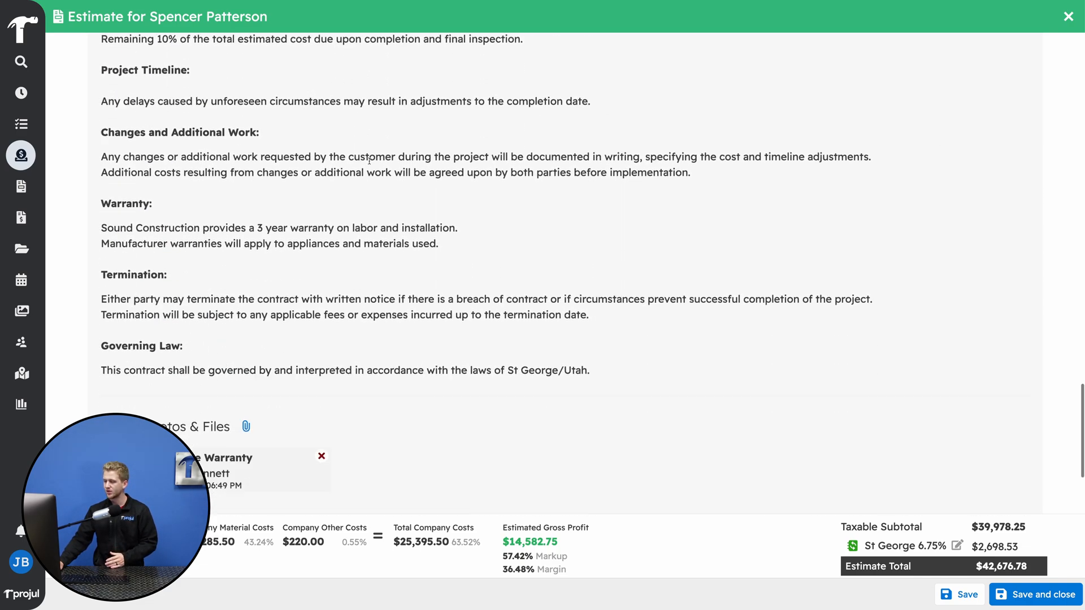
{"action": "scroll", "coordinate": [369, 163], "scroll_direction": "down", "scroll_amount": 6}
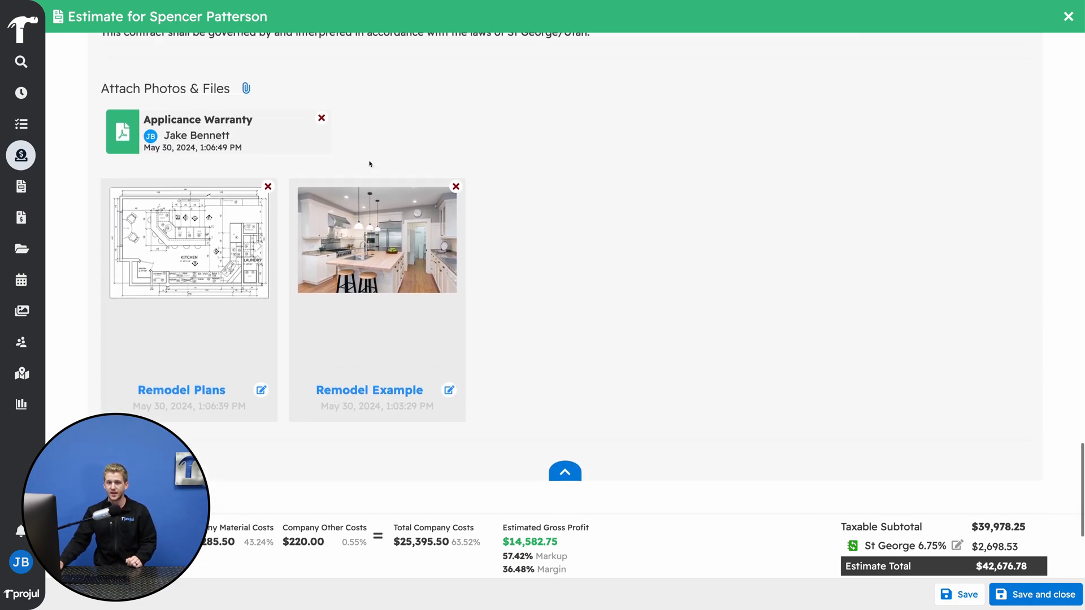
{"action": "scroll", "coordinate": [370, 164], "scroll_direction": "up", "scroll_amount": 20}
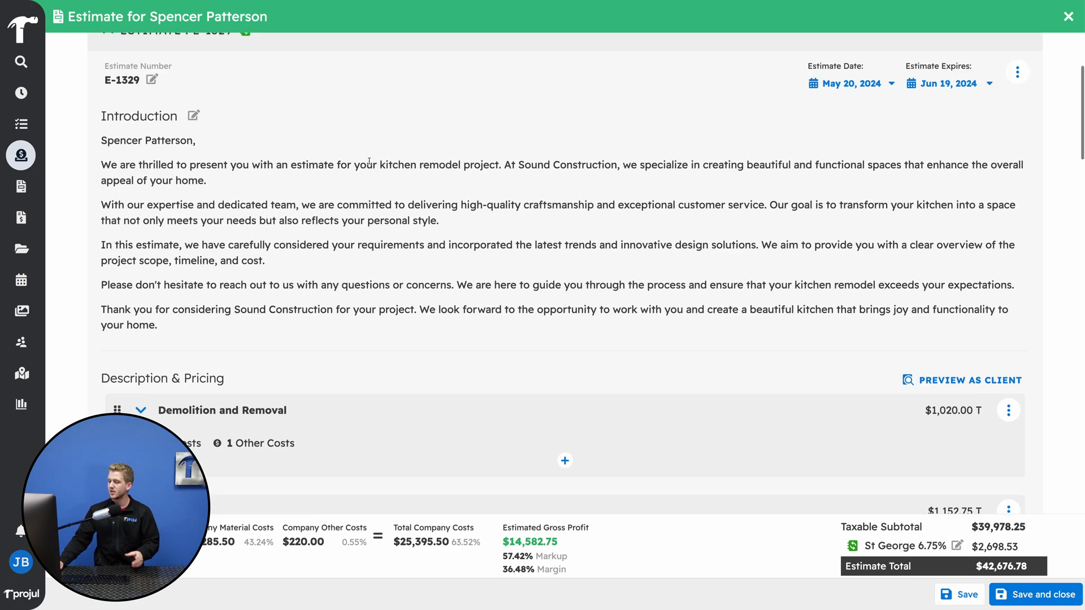
{"action": "scroll", "coordinate": [369, 162], "scroll_direction": "up", "scroll_amount": 4}
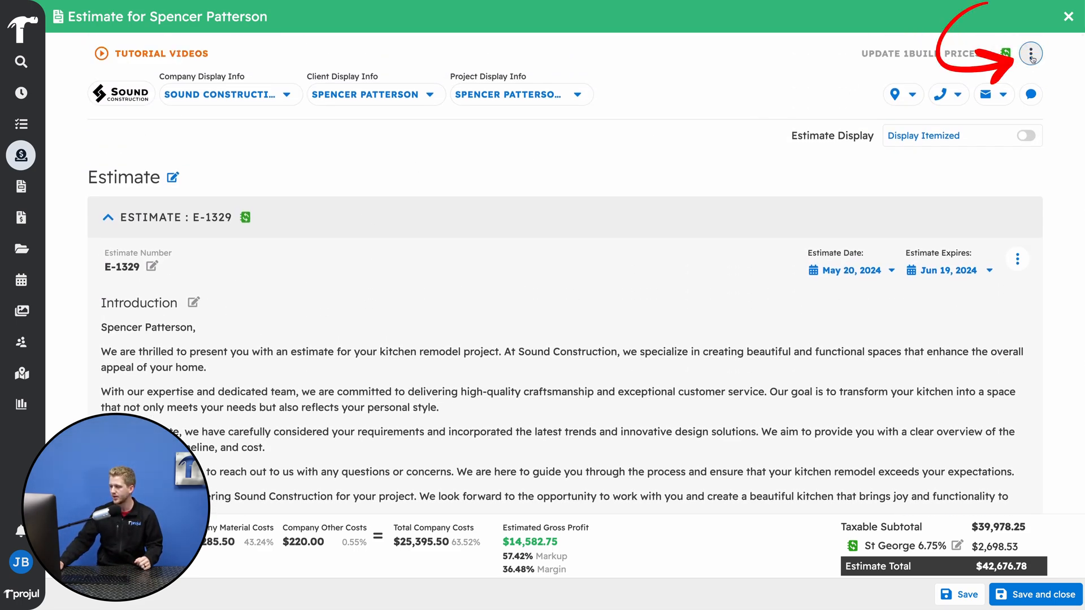
{"action": "left_click", "coordinate": [1031, 55]}
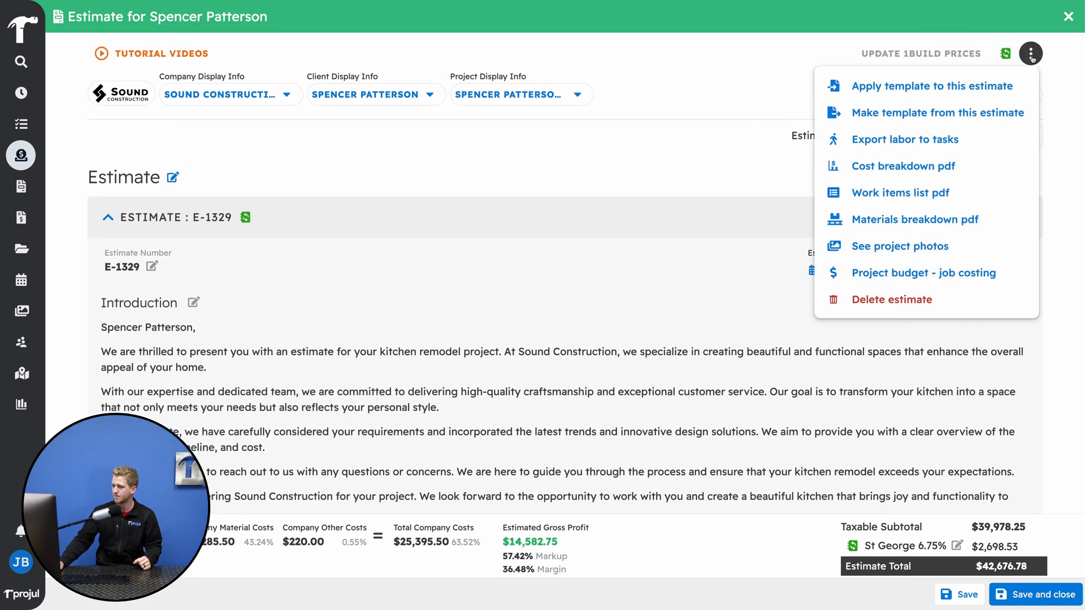
{"action": "left_click", "coordinate": [950, 112]}
{"action": "left_click", "coordinate": [471, 307]}
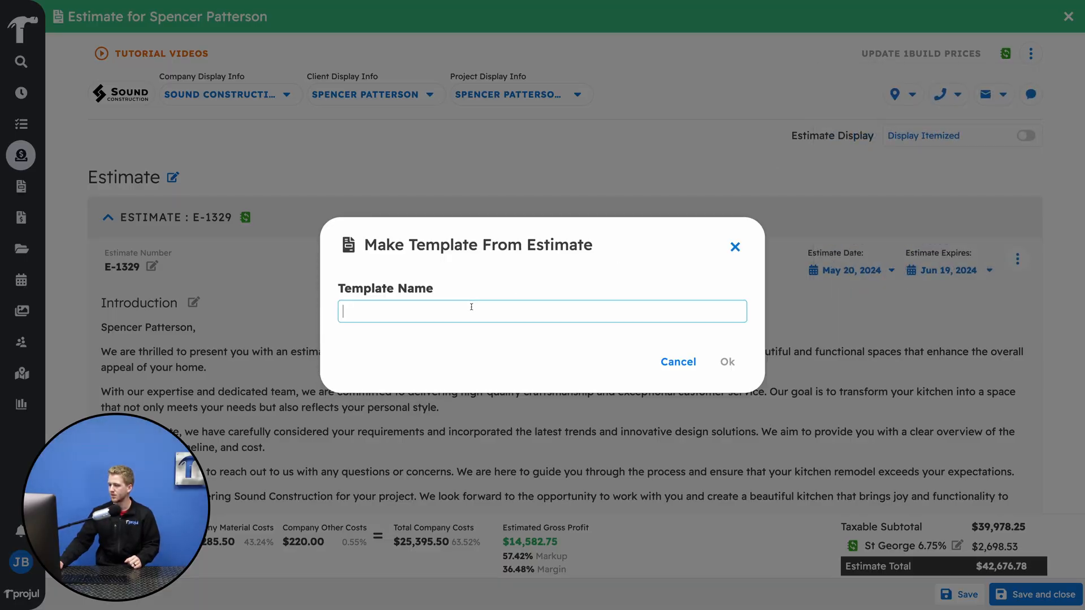
{"action": "type", "text": "Kitchen Remodel"}
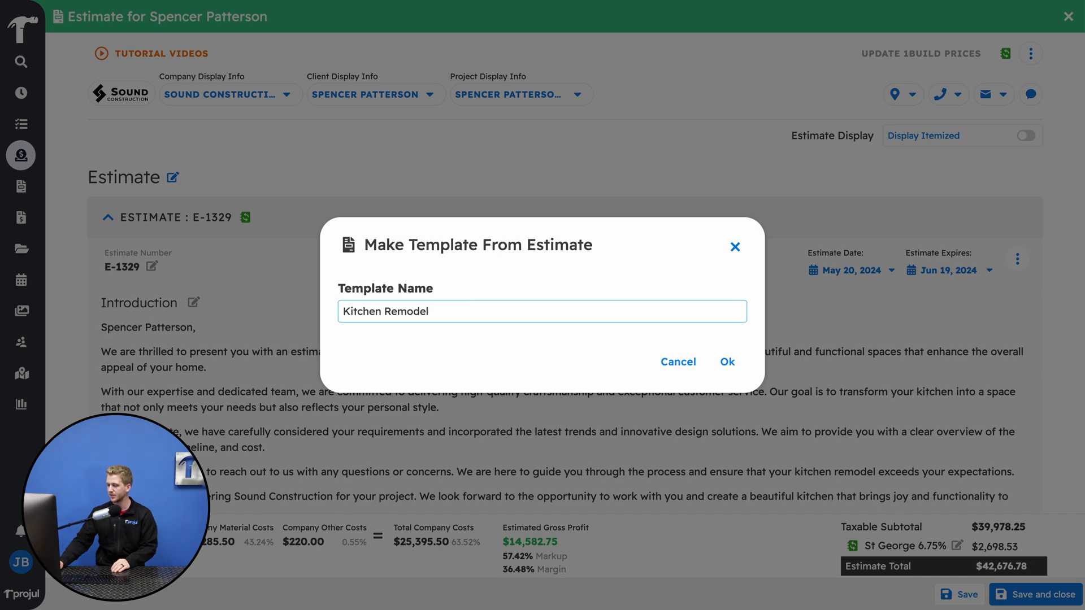
{"action": "left_click", "coordinate": [725, 361]}
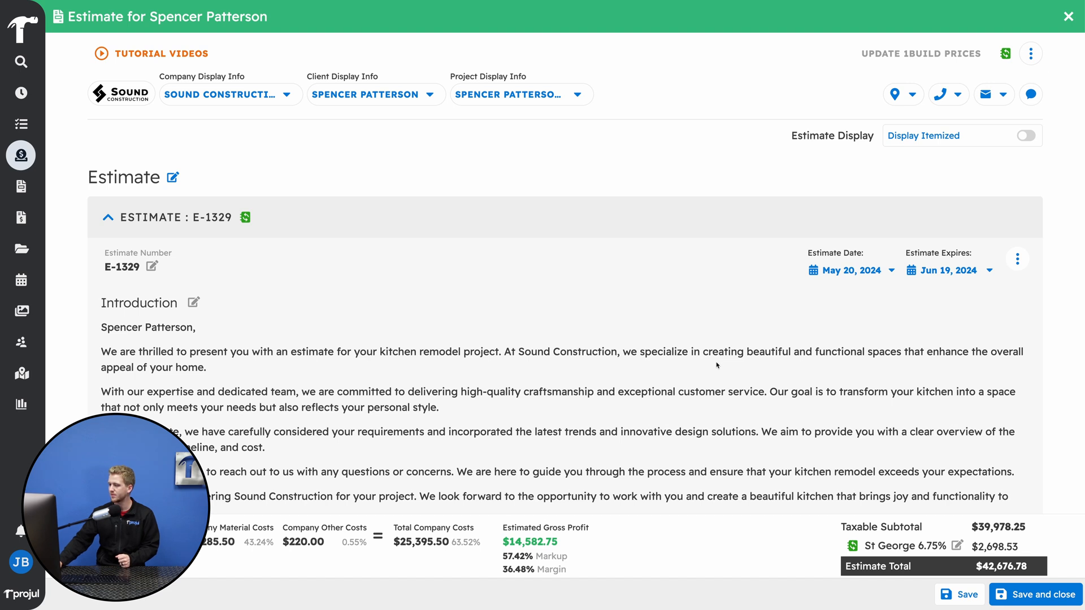
- Apply the saved Kitchen Remodel estimate template to the open estimate, overwriting its existing data
{"action": "left_click", "coordinate": [1026, 55]}
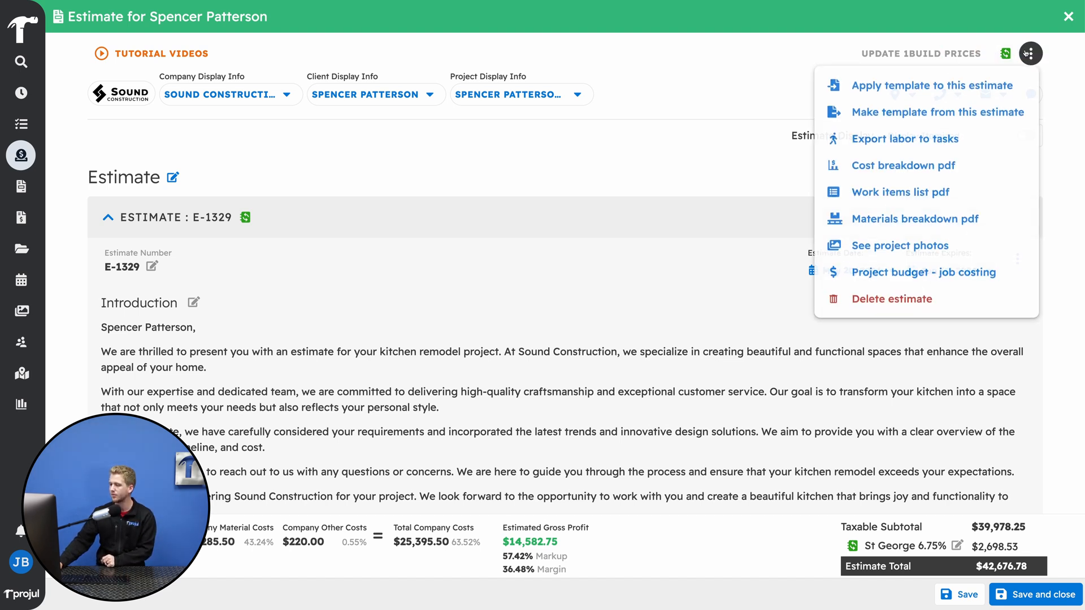
{"action": "left_click", "coordinate": [977, 83]}
{"action": "left_click", "coordinate": [577, 229]}
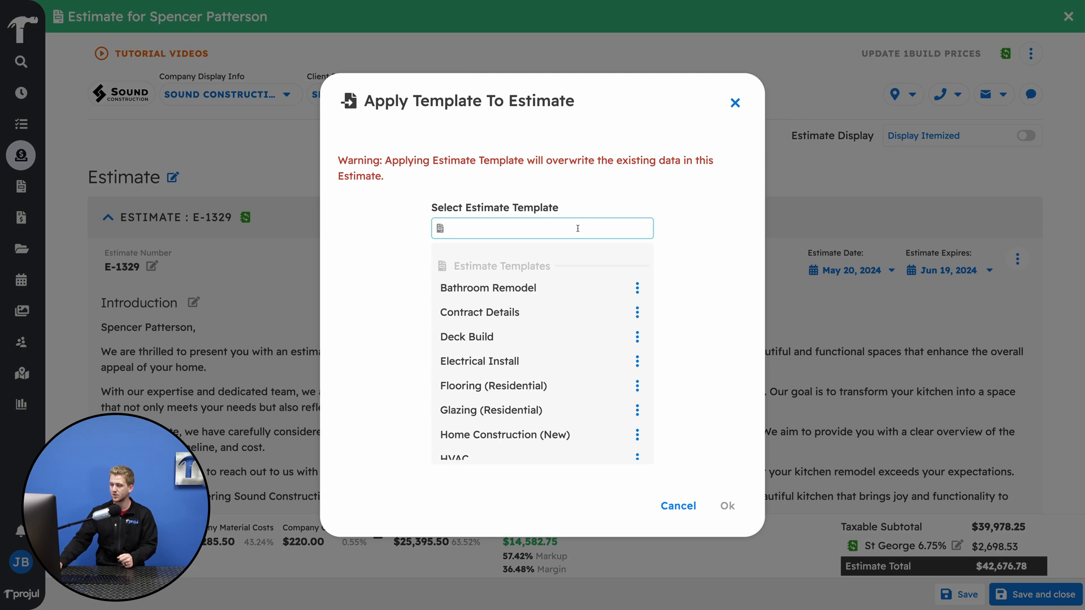
{"action": "type", "text": "kitch"}
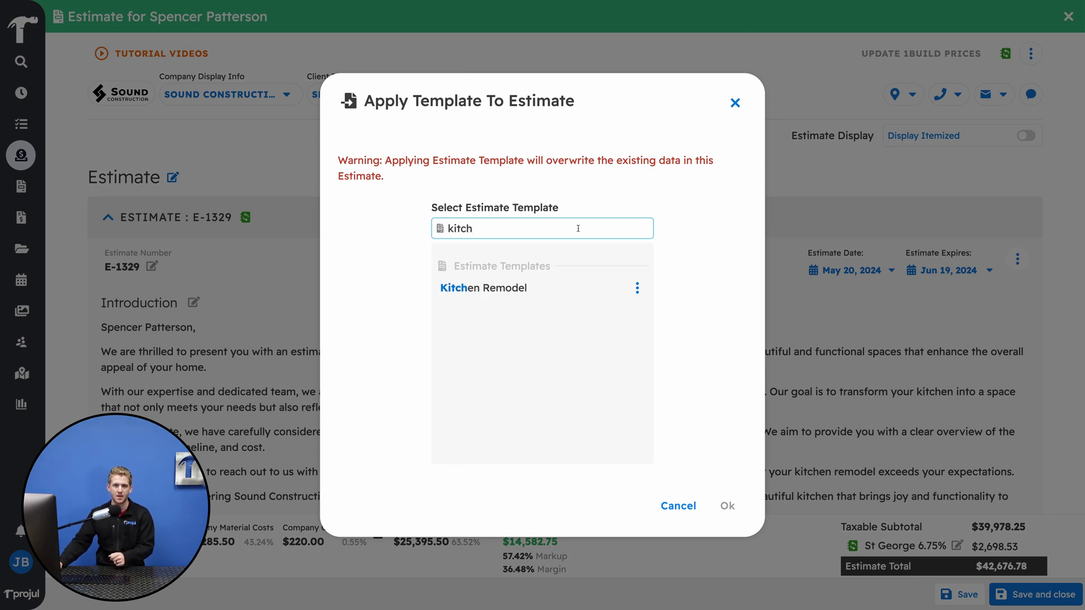
{"action": "left_click", "coordinate": [572, 284]}
{"action": "left_click", "coordinate": [725, 507]}
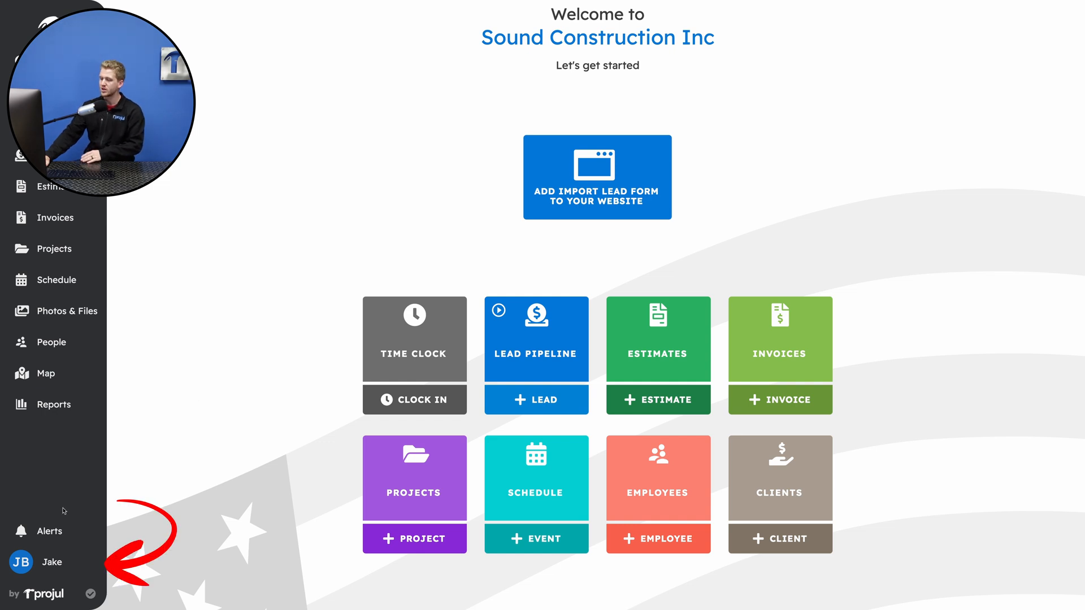
- Open the account's template management, list the estimate templates and check the options available for the Bathroom Remodel template
{"action": "left_click", "coordinate": [25, 561]}
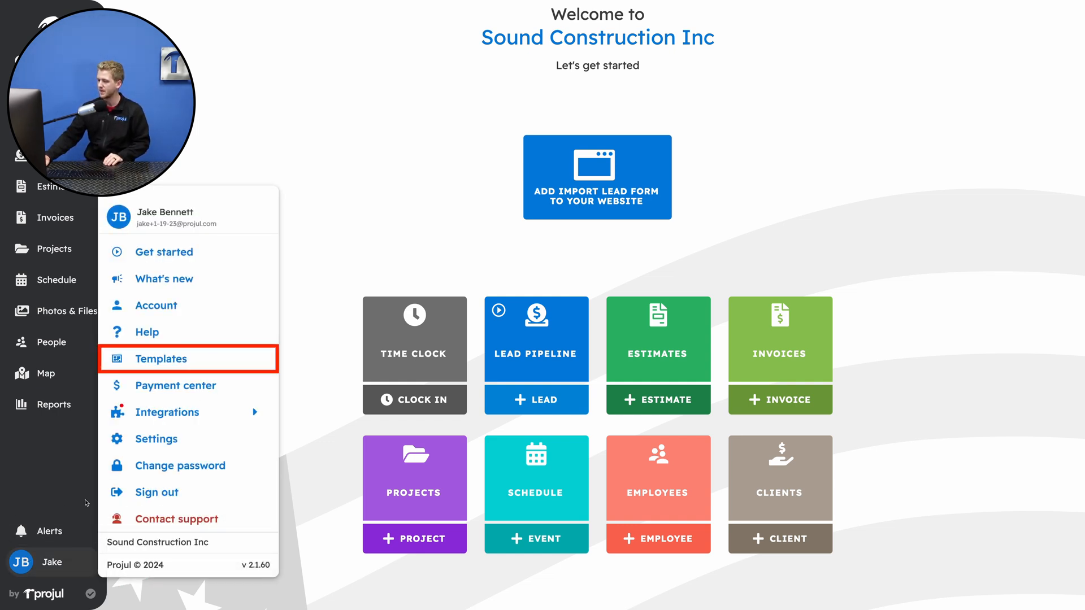
{"action": "left_click", "coordinate": [161, 359]}
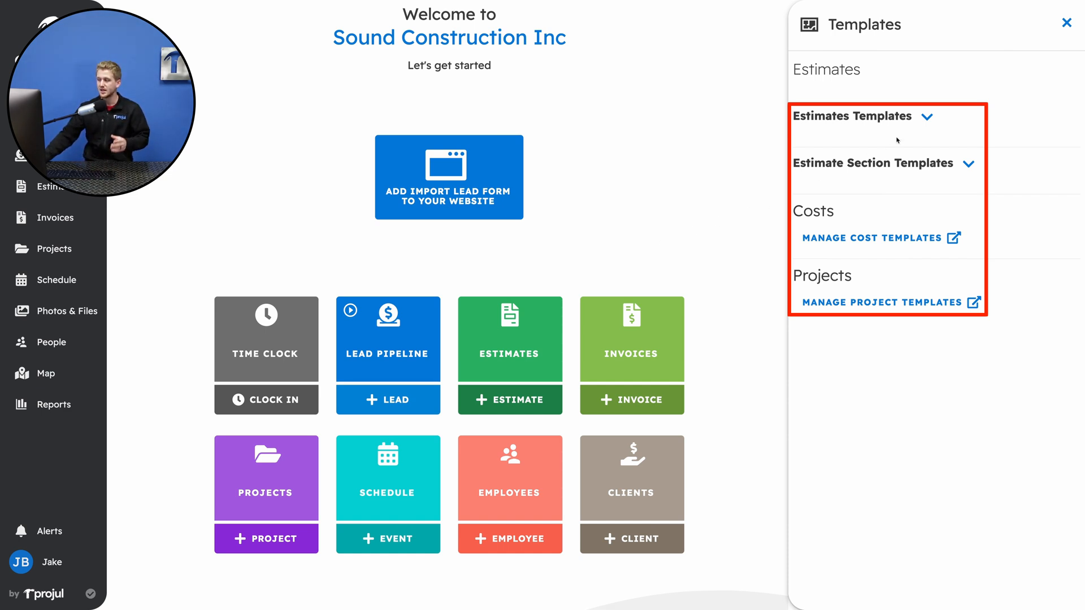
{"action": "left_click", "coordinate": [926, 118]}
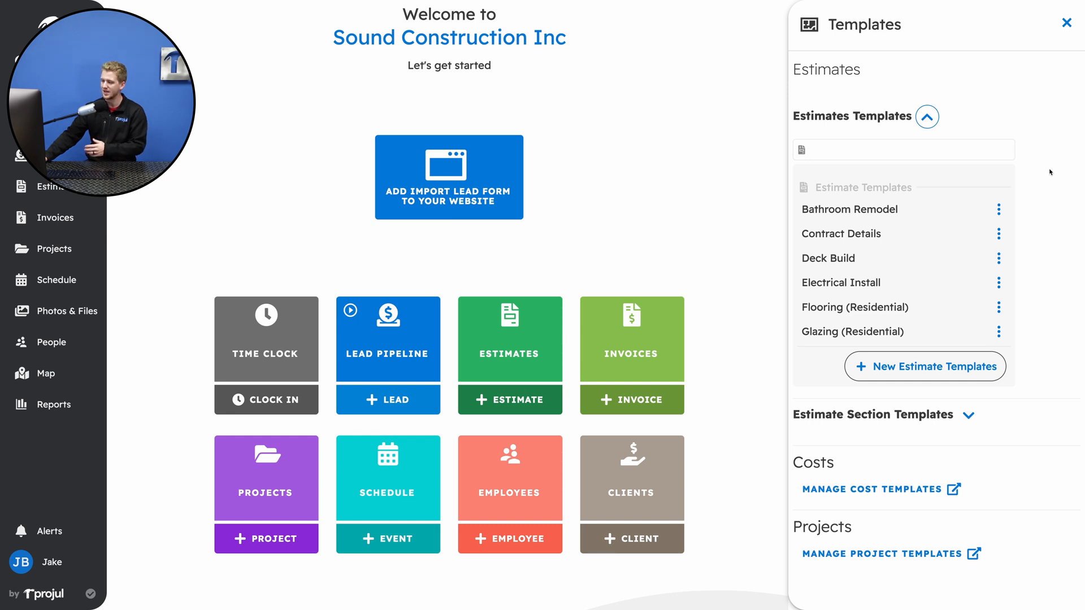
{"action": "left_click", "coordinate": [999, 210]}
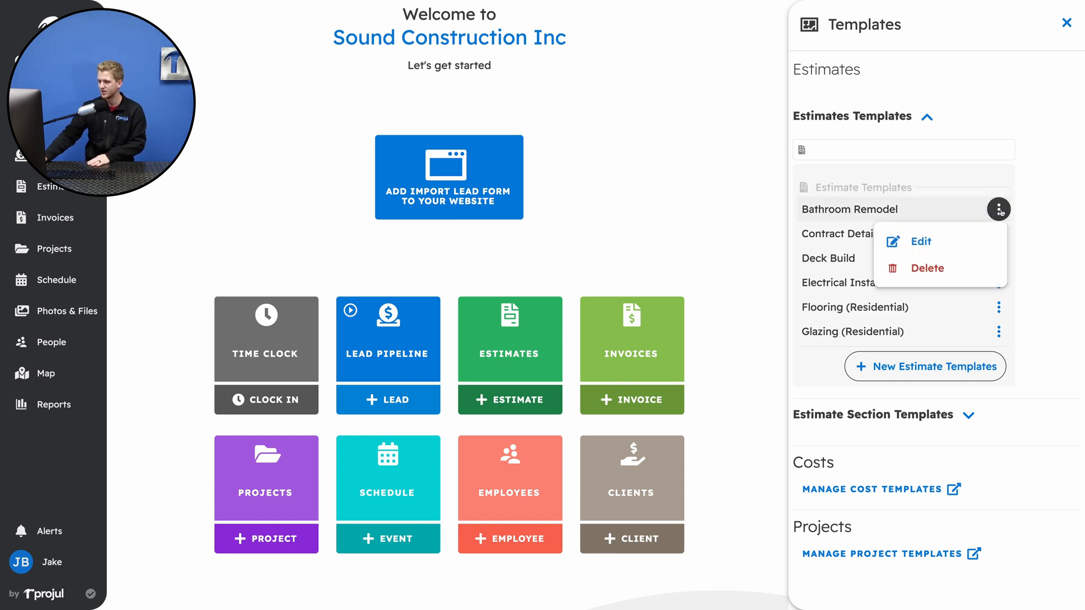
{"action": "left_click", "coordinate": [1031, 215]}
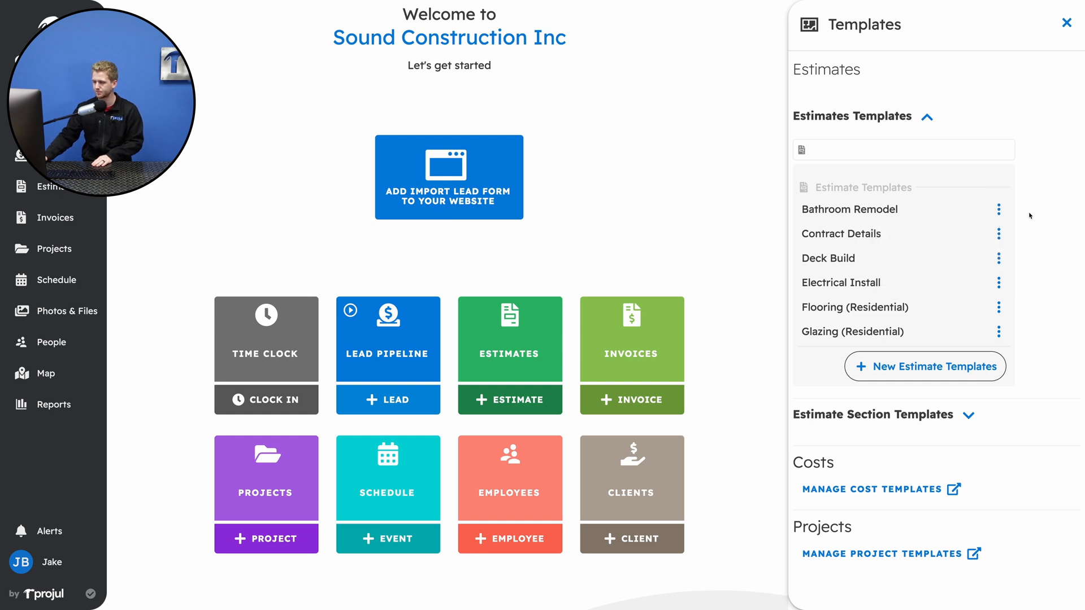
- Expand the estimate section templates and look through the saved sections
{"action": "scroll", "coordinate": [1030, 215], "scroll_direction": "down", "scroll_amount": 1}
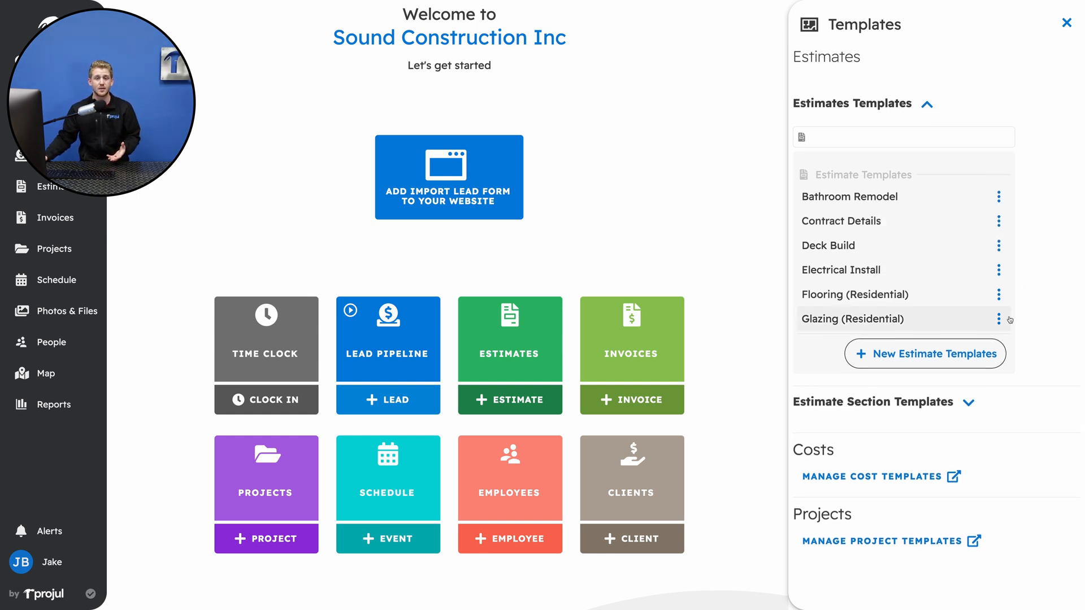
{"action": "left_click", "coordinate": [978, 406]}
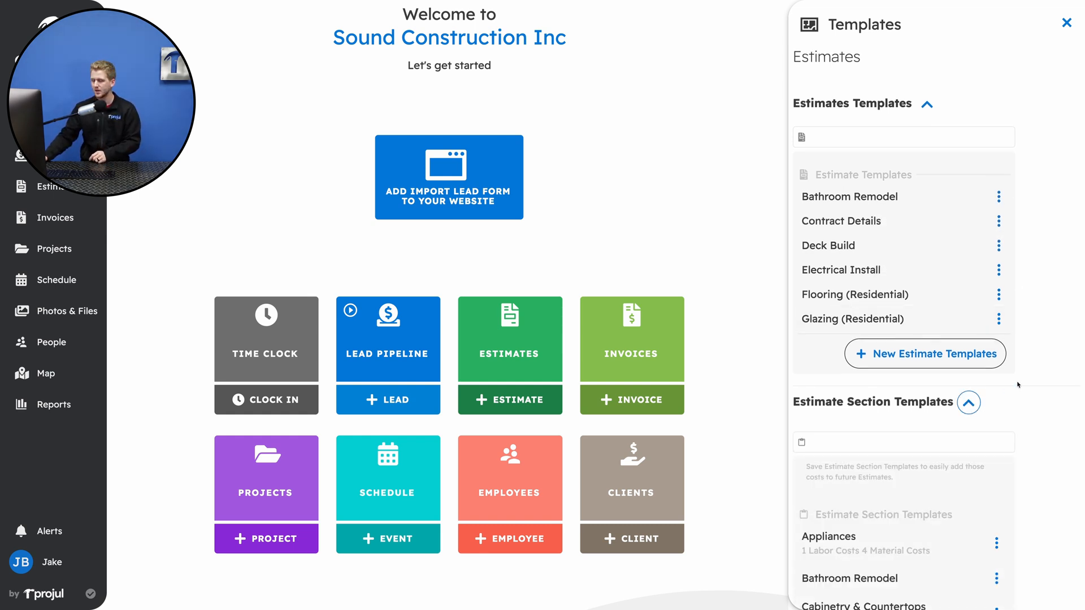
{"action": "scroll", "coordinate": [1017, 385], "scroll_direction": "down", "scroll_amount": 5}
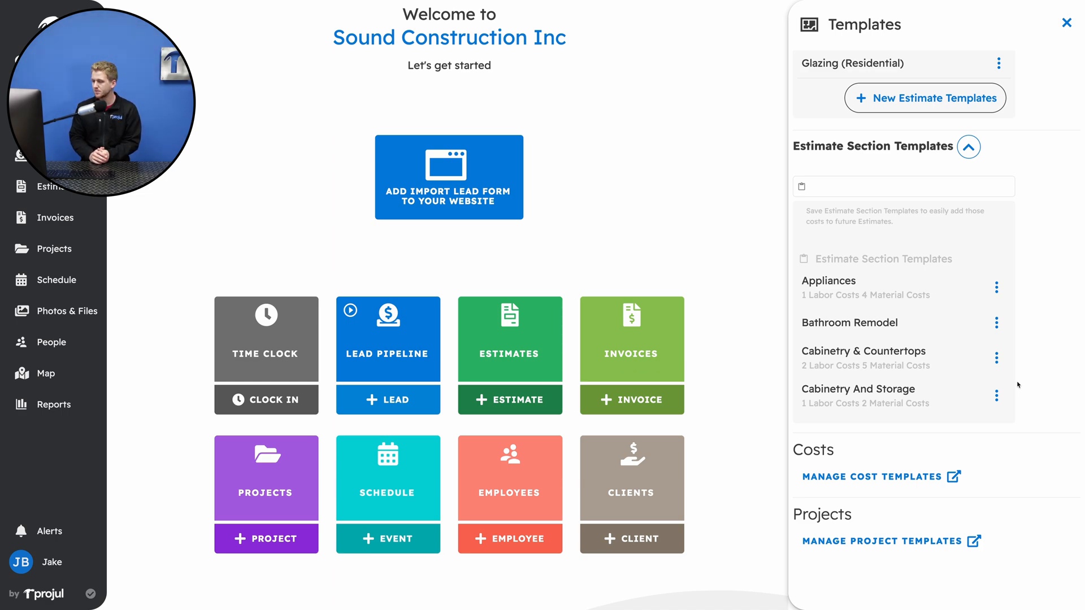
- Open the cost templates for management and set the Backsplash Installation item's cost per hour to $35.00
{"action": "left_click", "coordinate": [900, 480]}
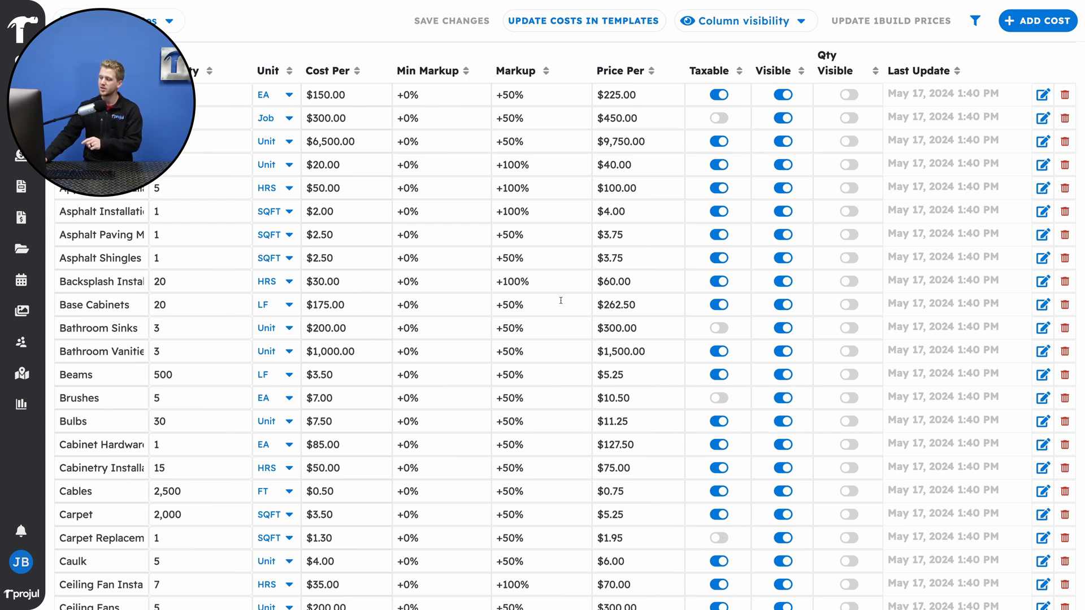
{"action": "left_click", "coordinate": [346, 282]}
{"action": "left_click_drag", "start_coordinate": [341, 282], "coordinate": [317, 278]}
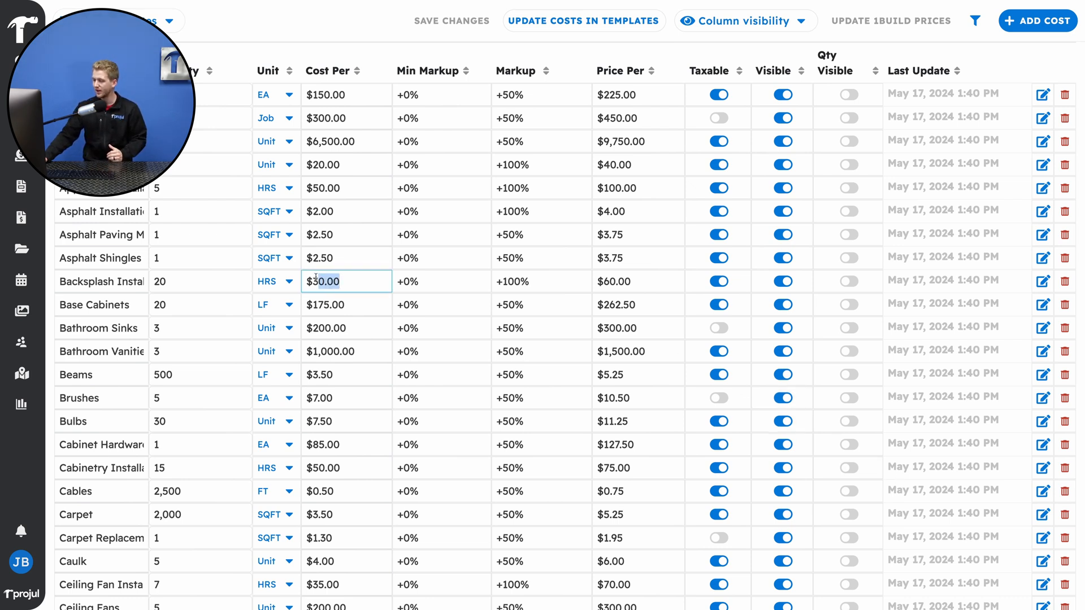
{"action": "key", "text": "BackSpace"}
{"action": "key", "text": "BackSpace"}
{"action": "type", "text": "35"}
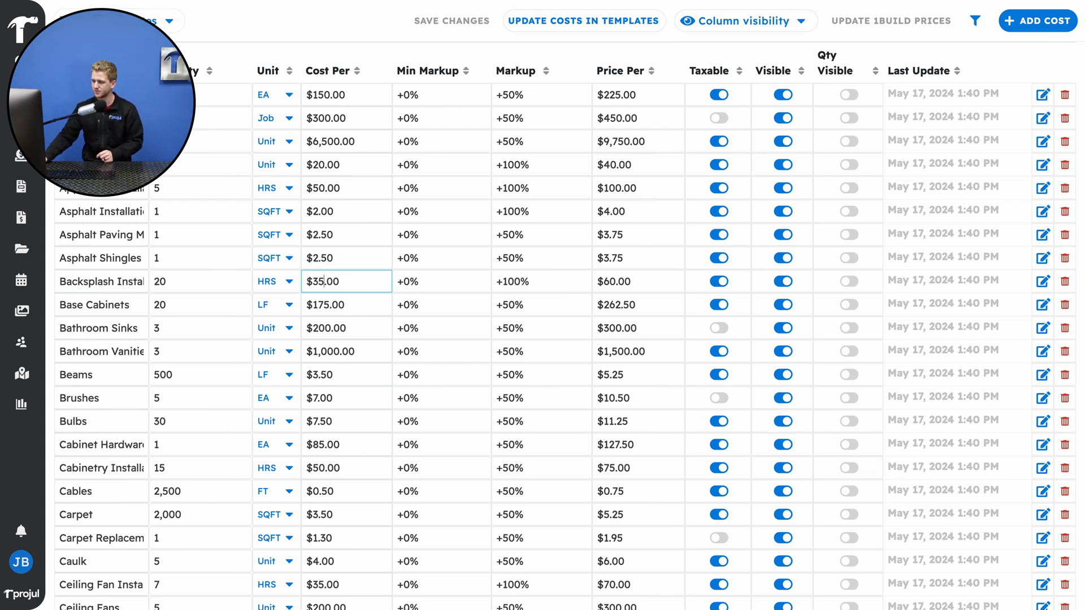
- Set the Base Cabinets item's cost per linear foot to $180.00 in the cost templates
{"action": "double_click", "coordinate": [351, 306]}
{"action": "key", "text": "BackSpace"}
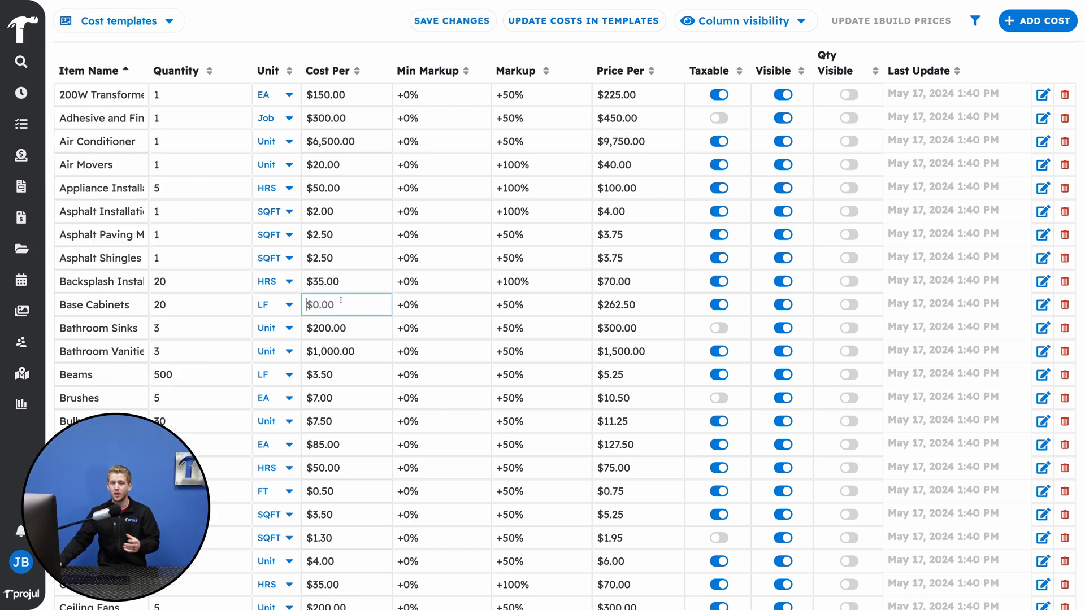
{"action": "type", "text": "180"}
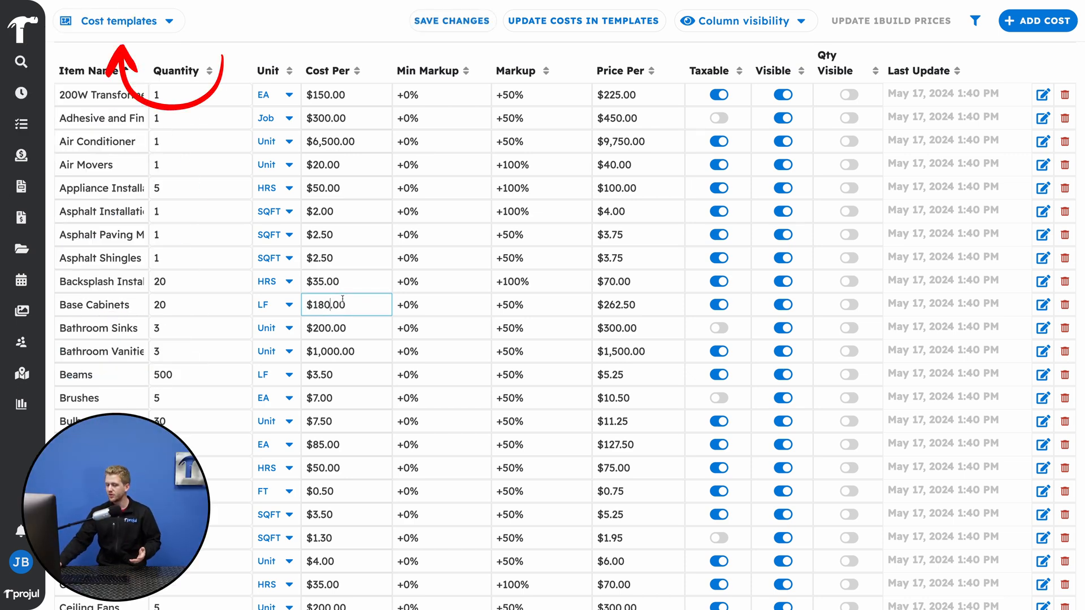
- Check the available cost template view modes and sort the cost templates by cost per in ascending order
{"action": "left_click", "coordinate": [155, 24]}
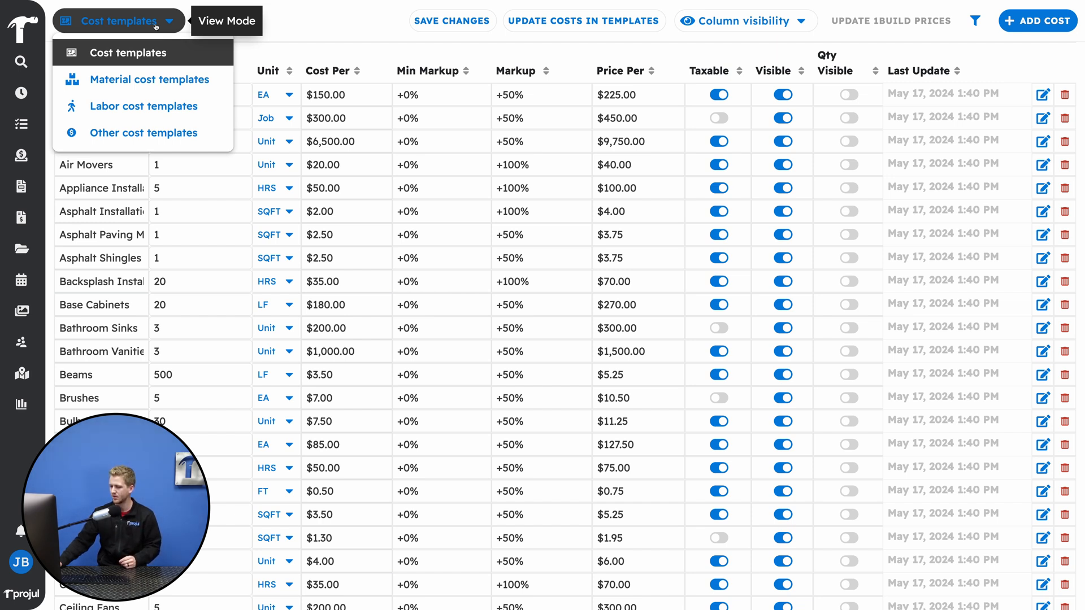
{"action": "left_click", "coordinate": [288, 27]}
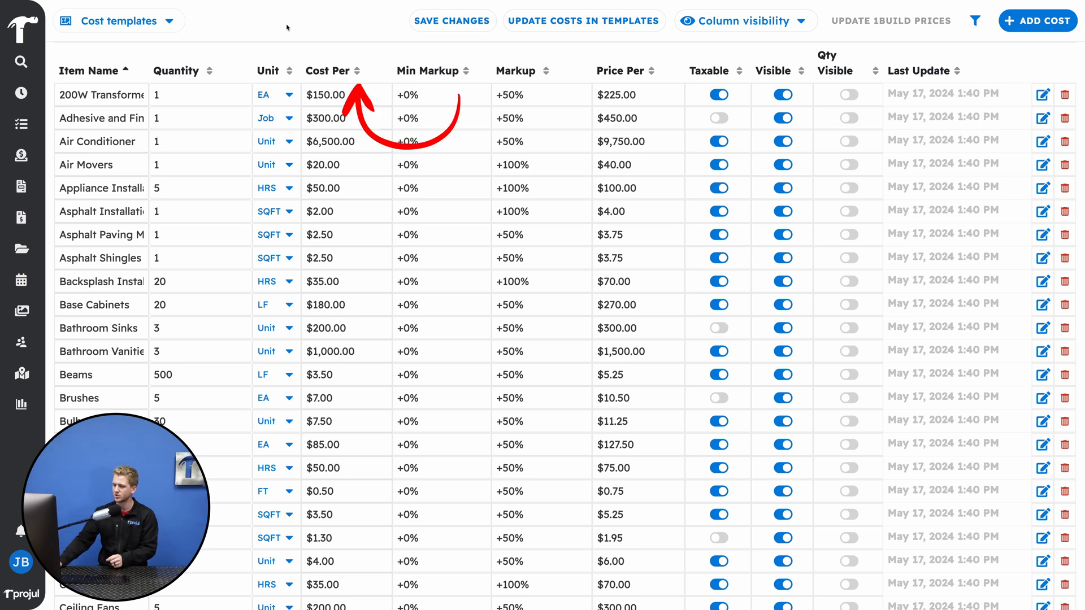
{"action": "left_click", "coordinate": [356, 72]}
{"action": "left_click", "coordinate": [356, 72]}
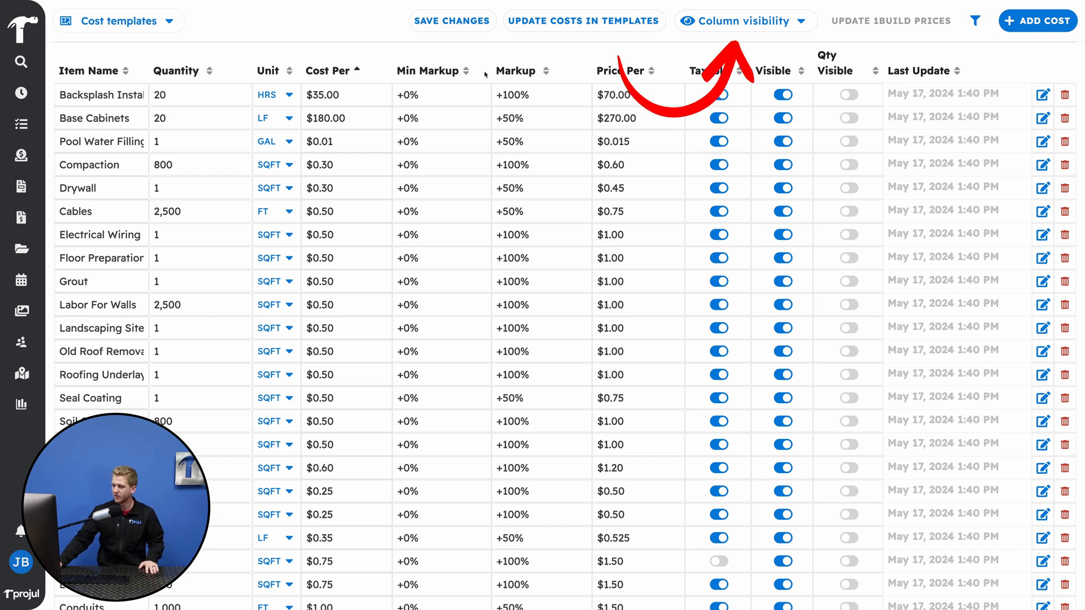
- Review which columns can be shown or hidden and search the cost templates for "painting"
{"action": "left_click", "coordinate": [745, 24]}
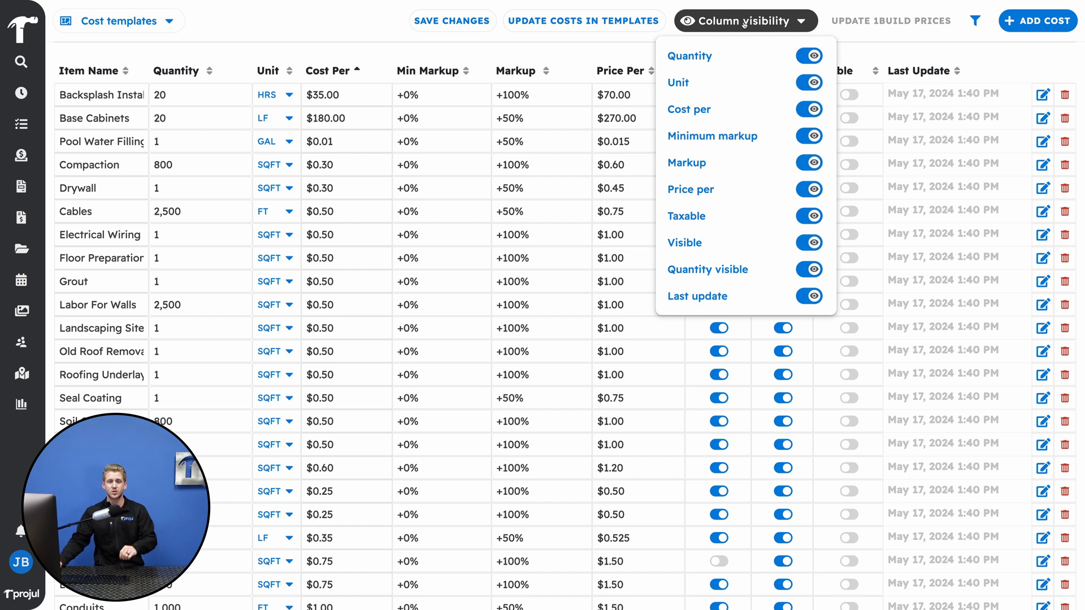
{"action": "left_click", "coordinate": [745, 23]}
{"action": "left_click", "coordinate": [976, 22]}
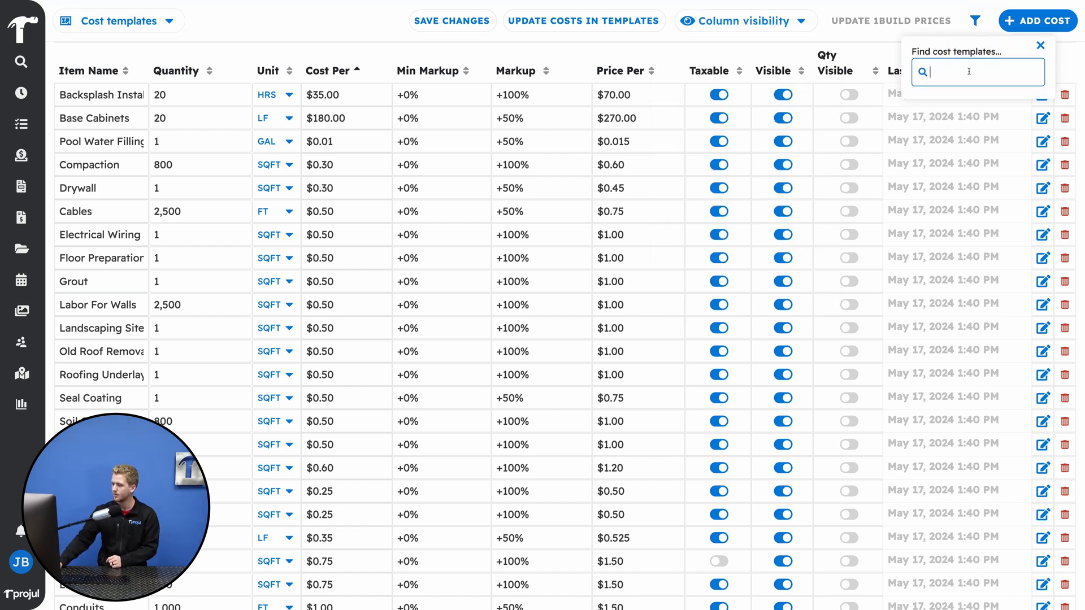
{"action": "type", "text": "painting"}
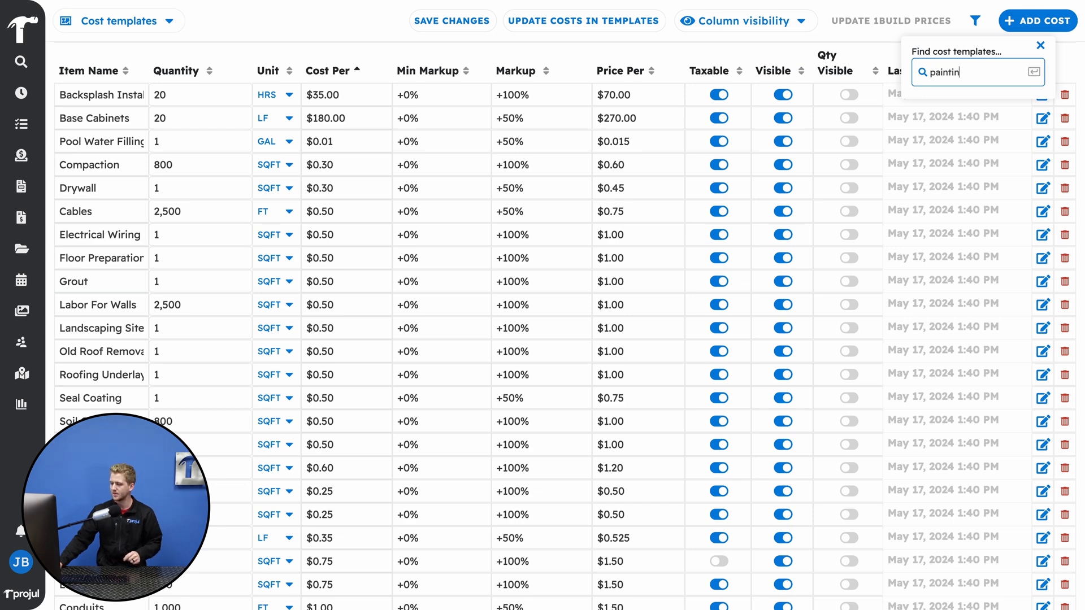